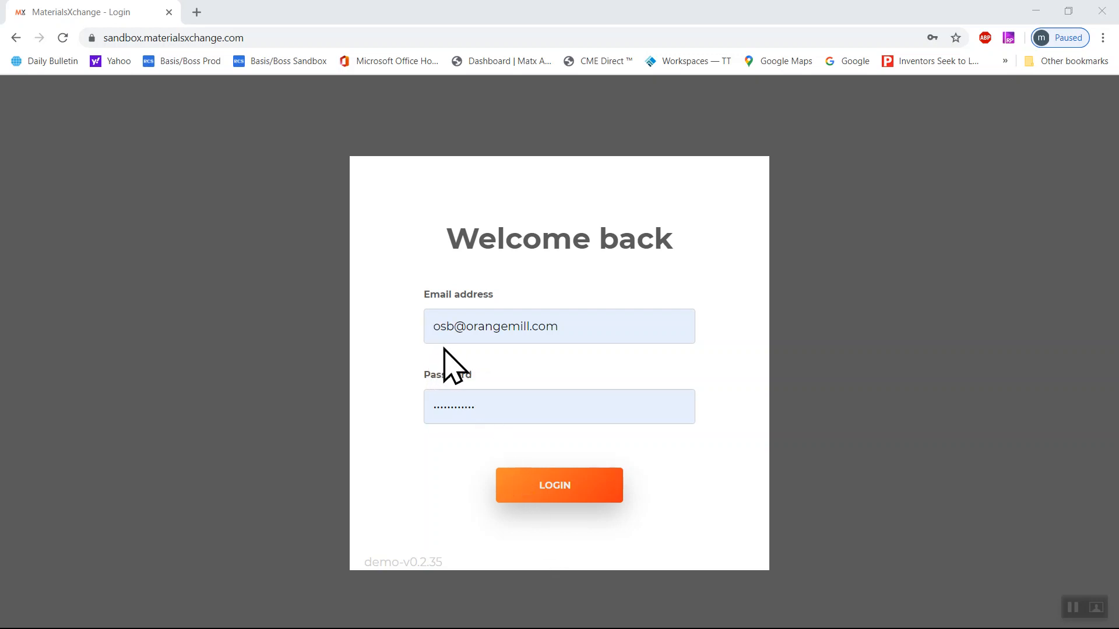
Log in with the pre-filled Orange Mill seller credentials and show the Panel contract watchlist
{"action": "left_click", "coordinate": [546, 487]}
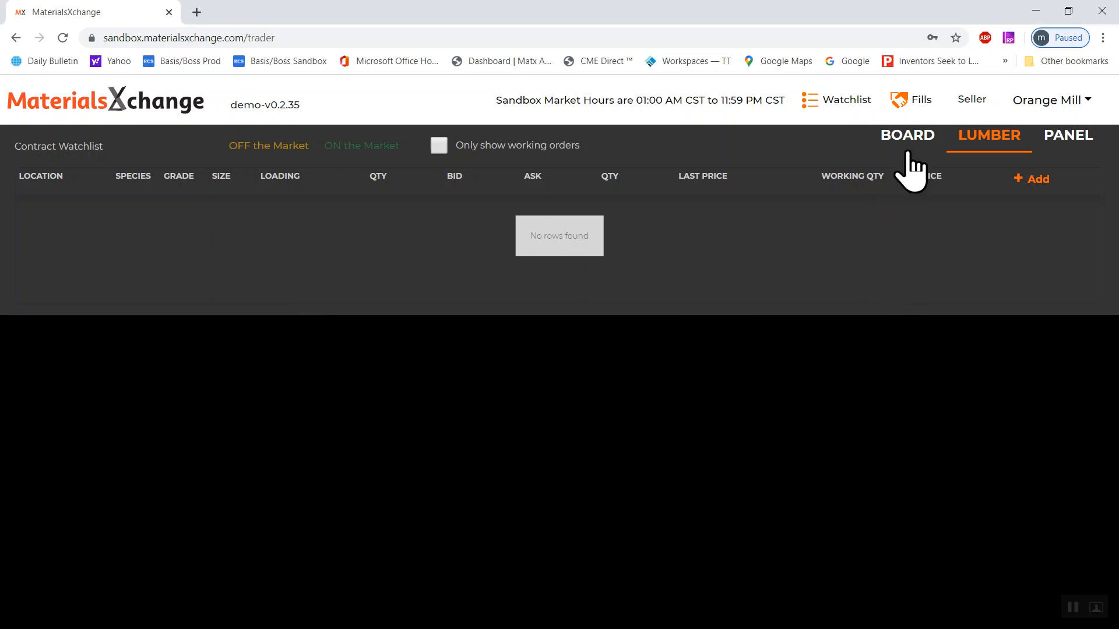
{"action": "left_click", "coordinate": [1074, 157]}
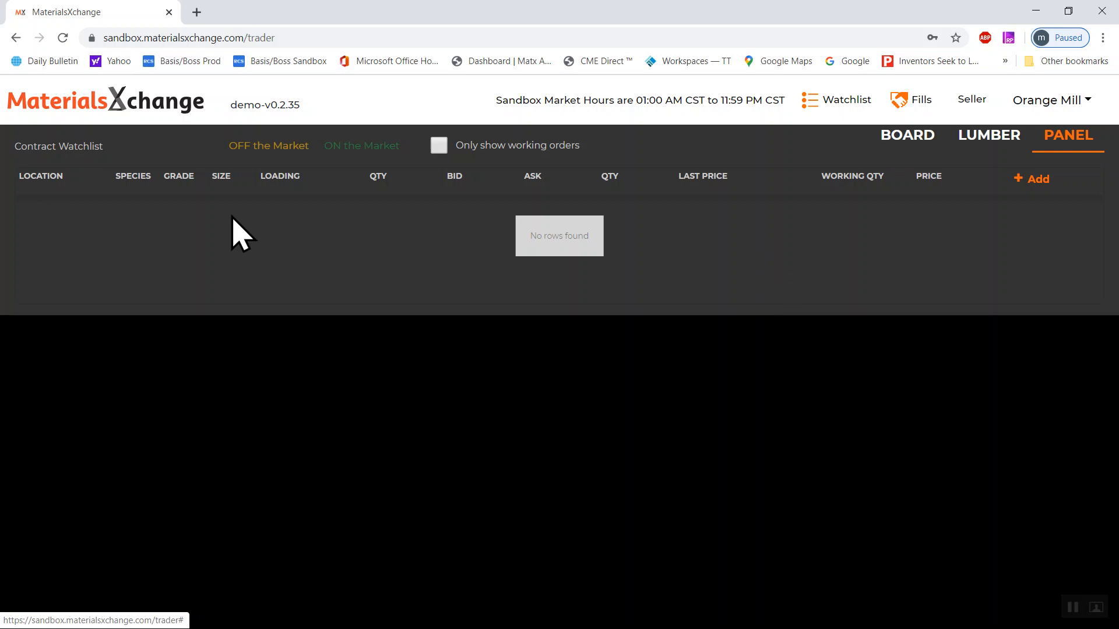
Create a watchlist contract for TX Mill, OSB, Structural, 4'x8', loading All 7/16", and widen the Grade column to fit its text
{"action": "left_click", "coordinate": [1031, 180]}
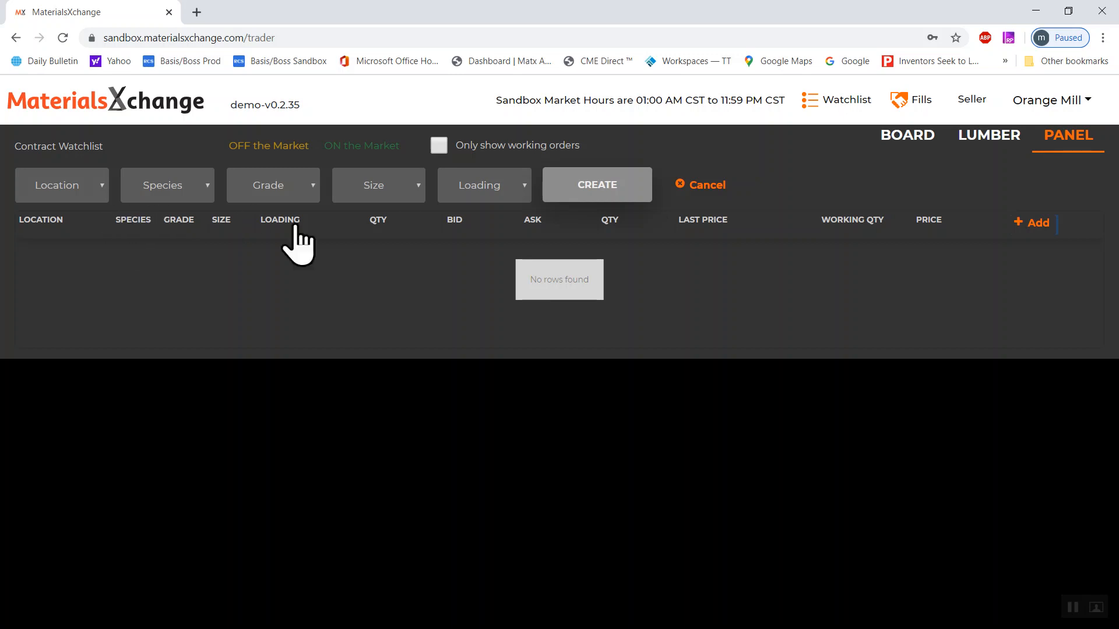
{"action": "left_click", "coordinate": [100, 186]}
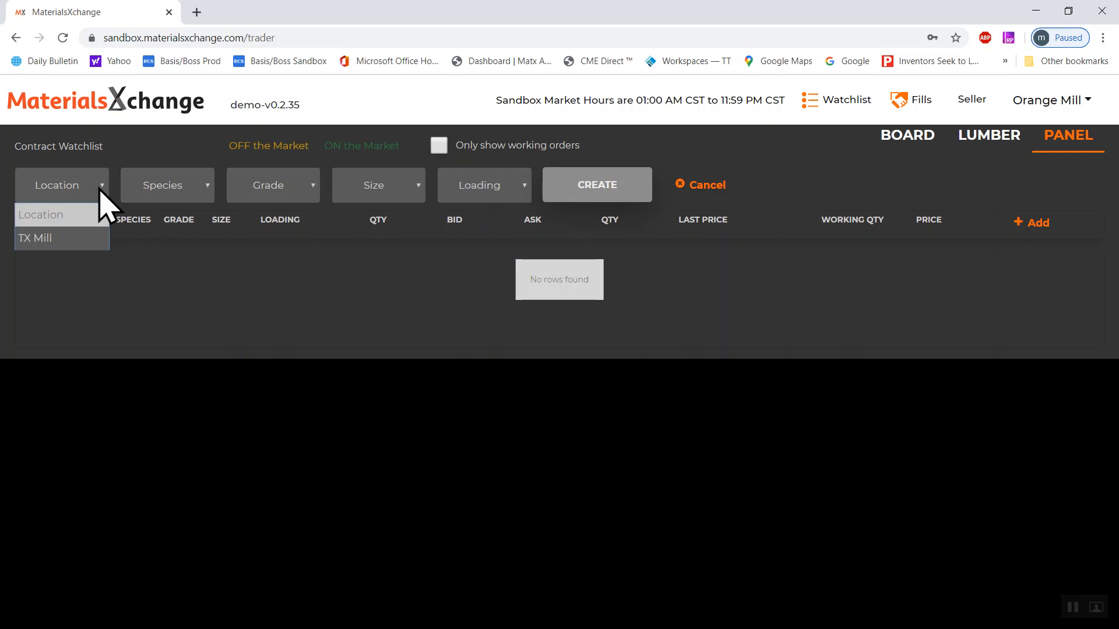
{"action": "left_click", "coordinate": [65, 239]}
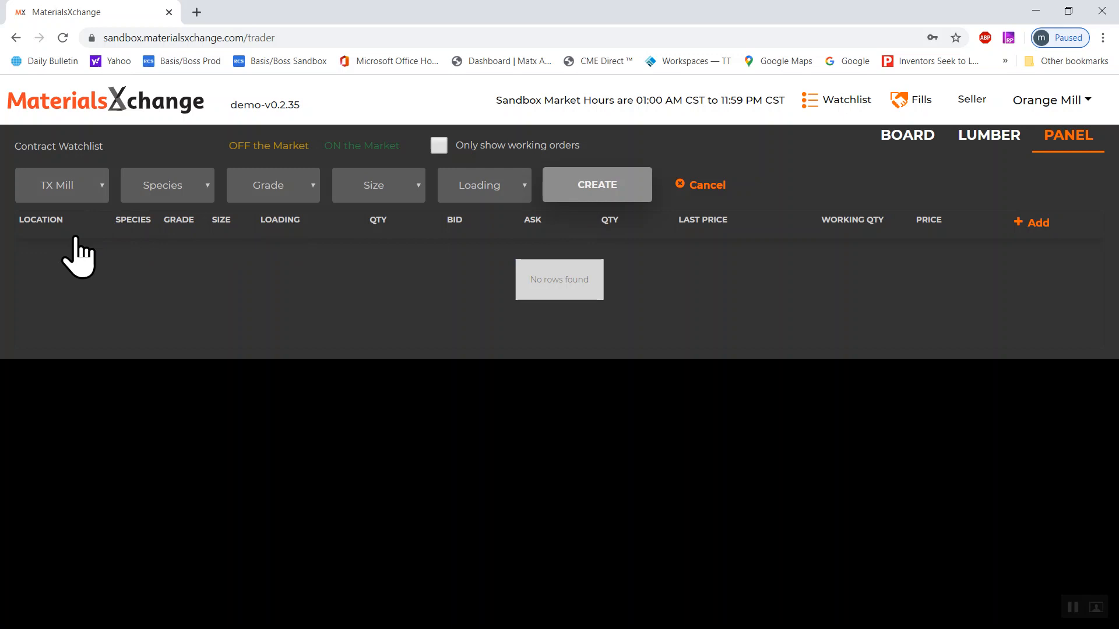
{"action": "left_click", "coordinate": [201, 191]}
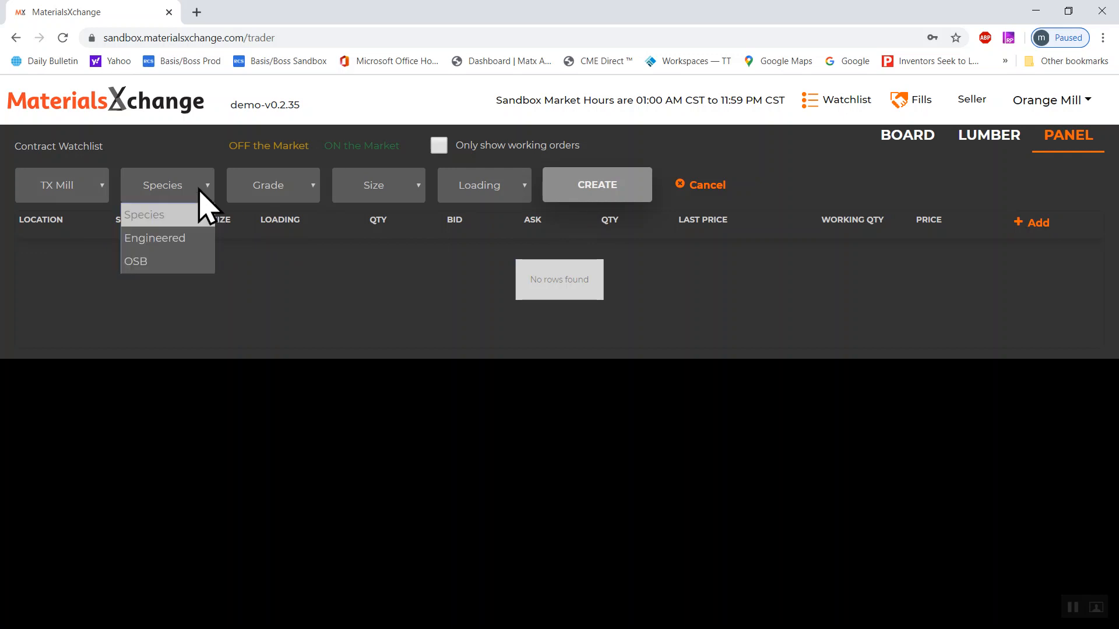
{"action": "left_click", "coordinate": [165, 261]}
{"action": "left_click", "coordinate": [307, 186]}
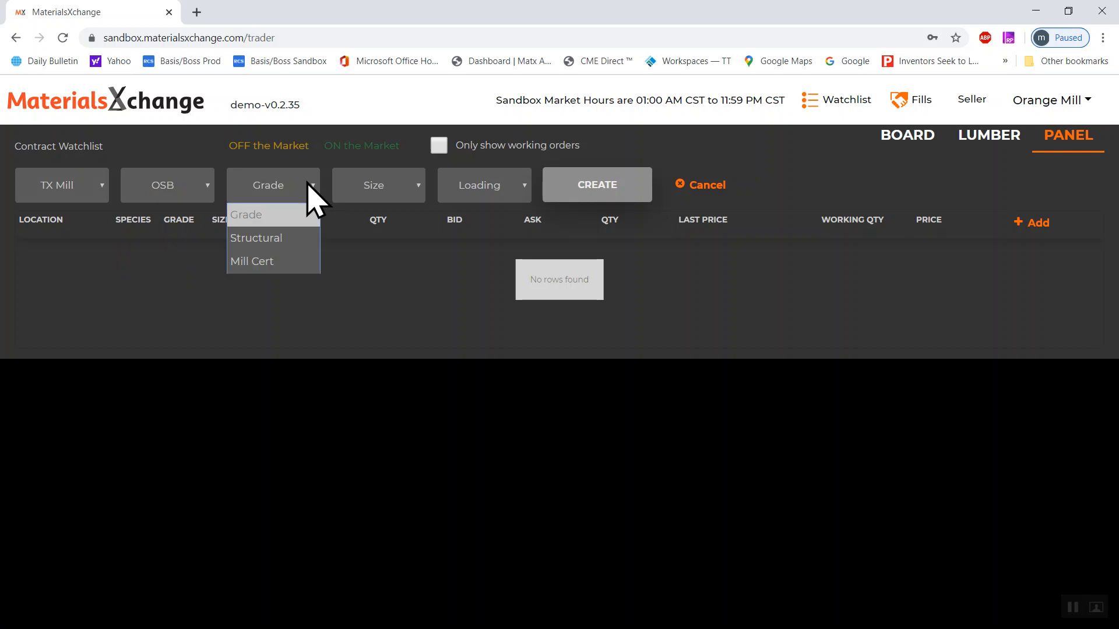
{"action": "left_click", "coordinate": [269, 239]}
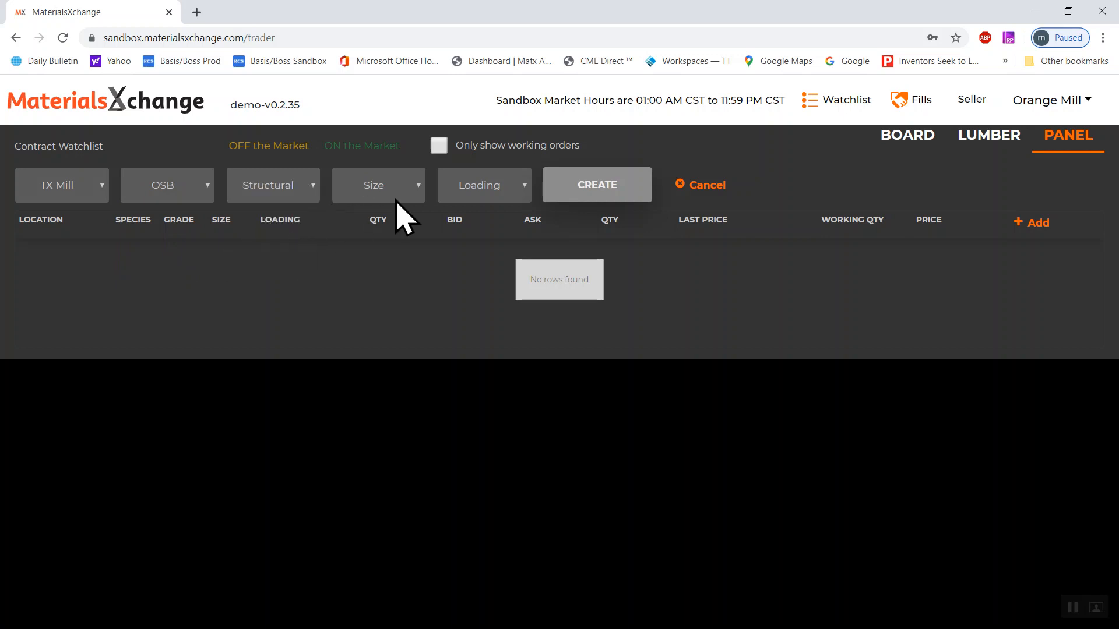
{"action": "left_click", "coordinate": [418, 186]}
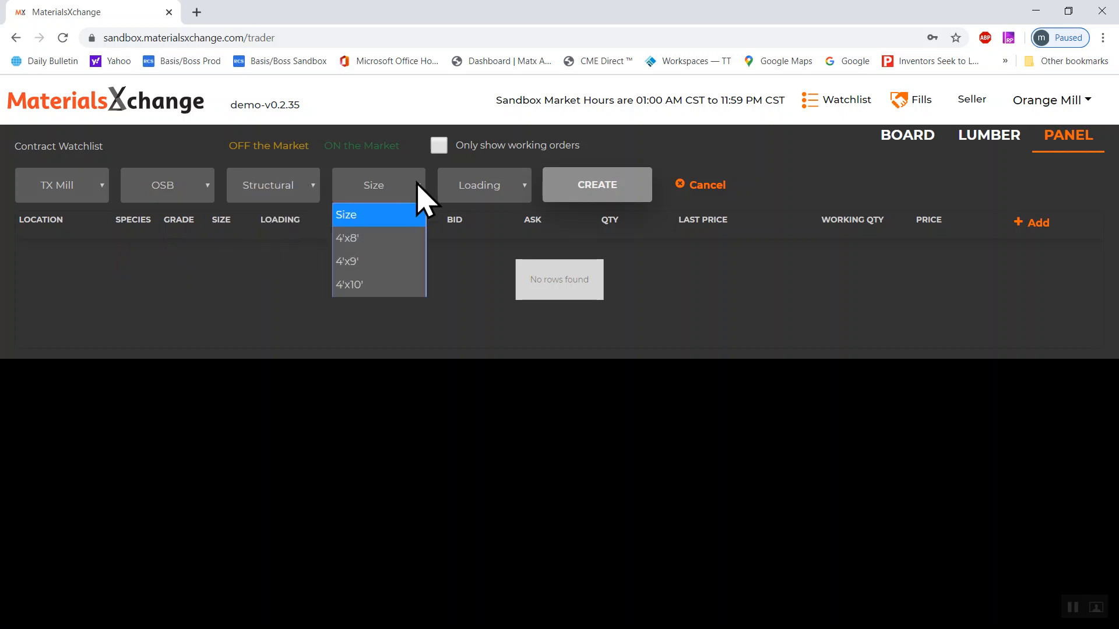
{"action": "left_click", "coordinate": [389, 242]}
{"action": "left_click", "coordinate": [503, 183]}
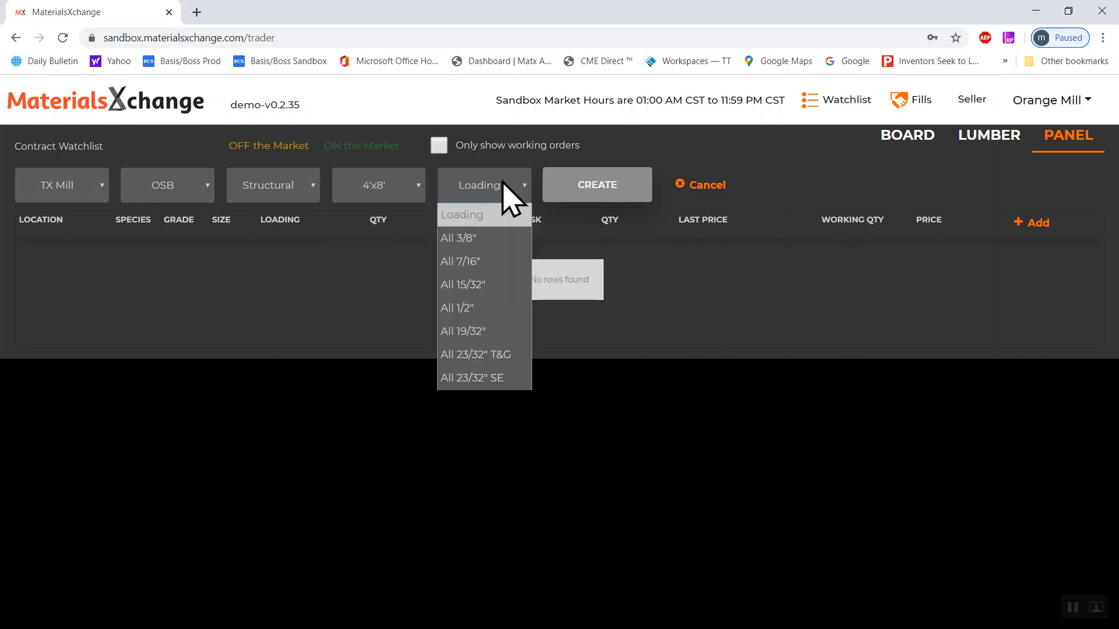
{"action": "left_click", "coordinate": [485, 261]}
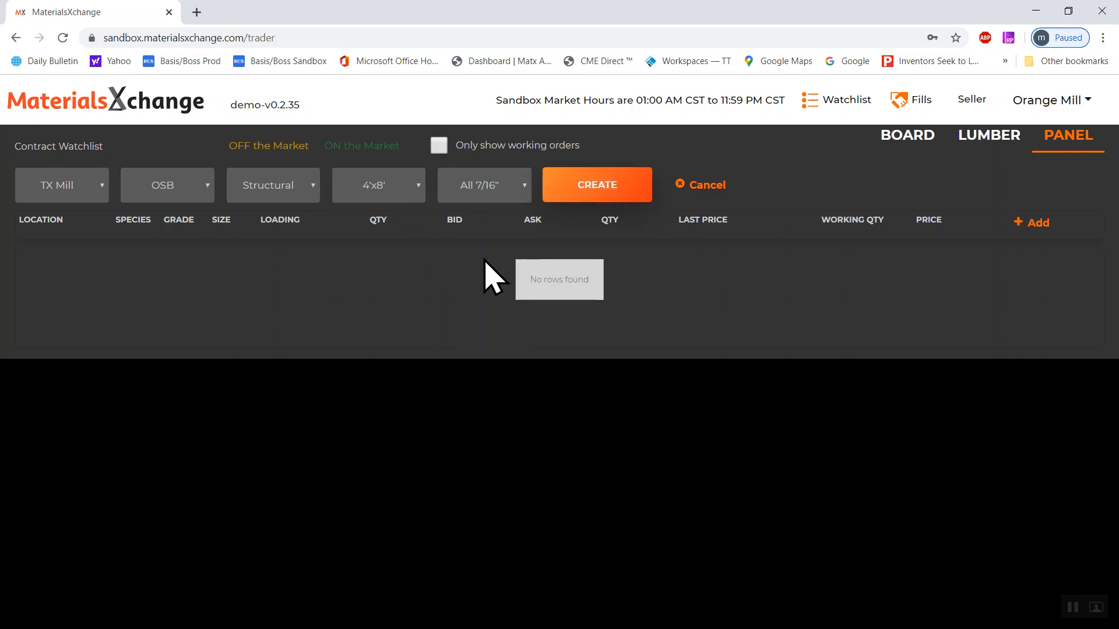
{"action": "left_click", "coordinate": [592, 192]}
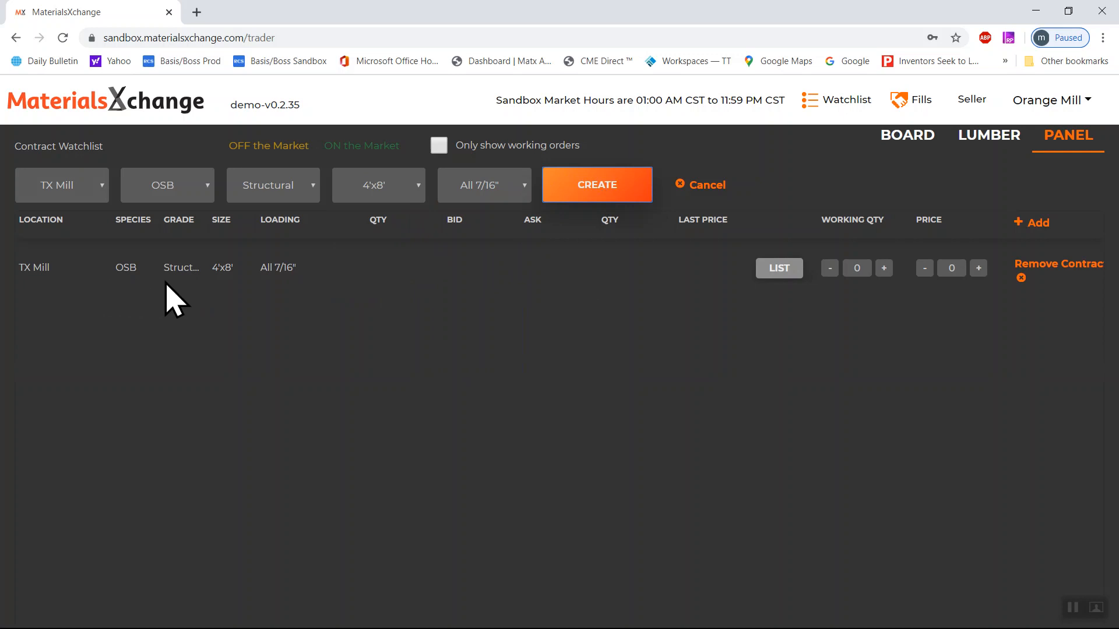
{"action": "left_click_drag", "start_coordinate": [205, 227], "coordinate": [225, 227]}
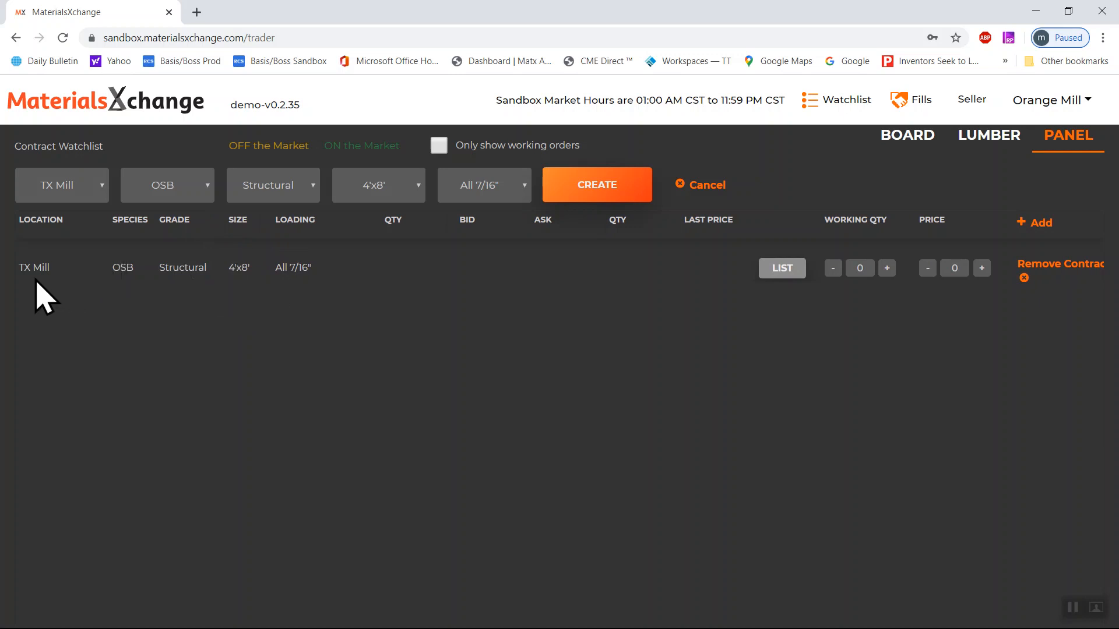
Create two more TX Mill OSB Structural 4'x8' contracts, loading All 19/32" and All 23/32" T&G, and close the contract form
{"action": "left_click", "coordinate": [517, 181]}
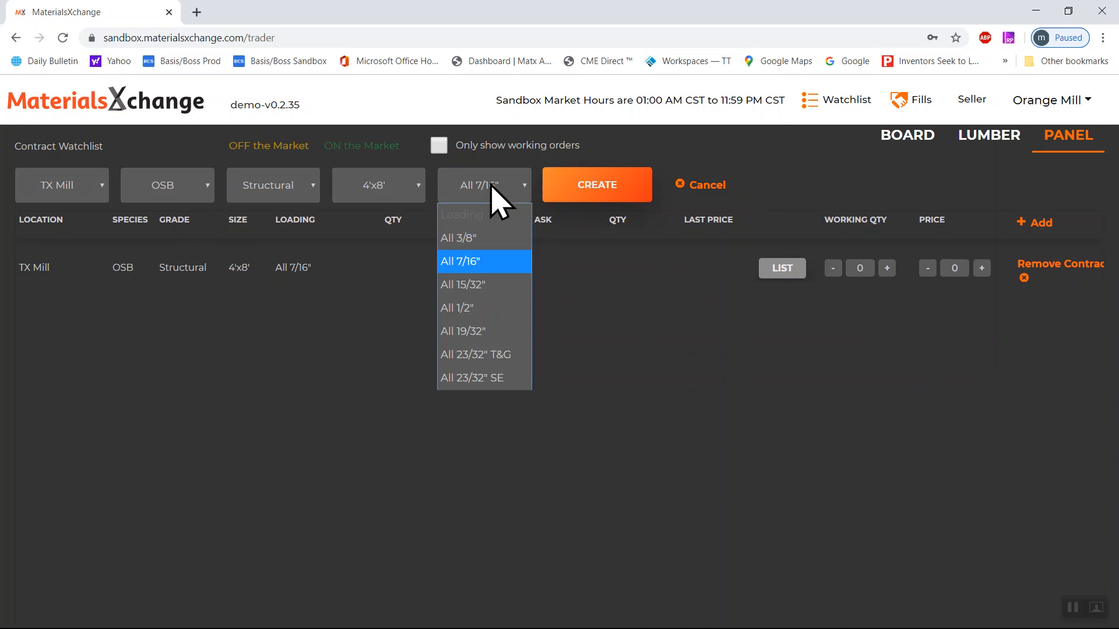
{"action": "left_click", "coordinate": [491, 332]}
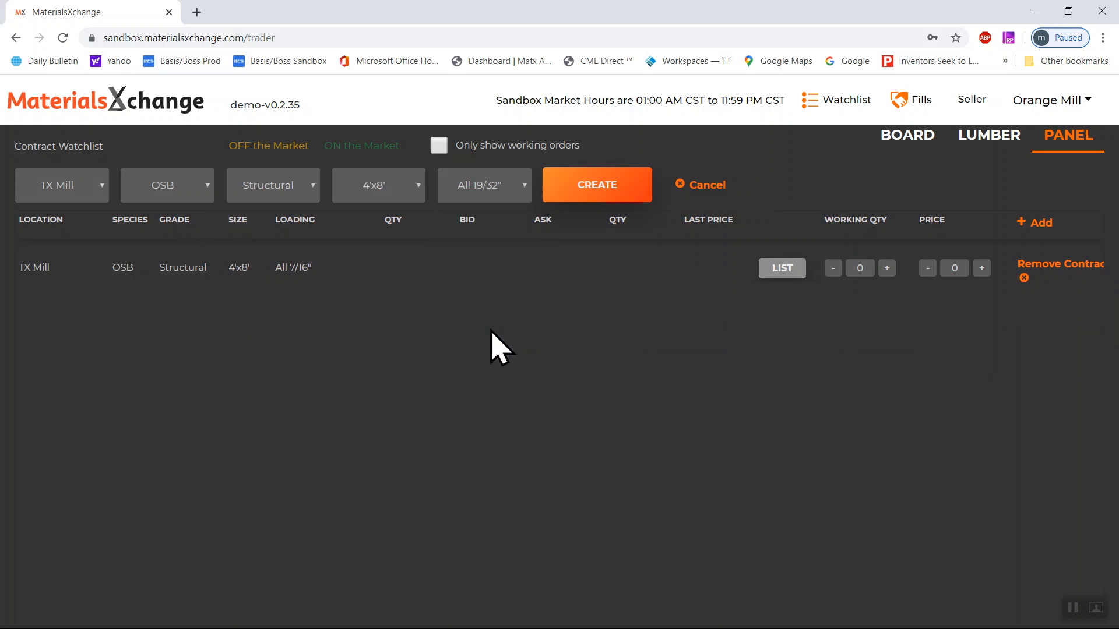
{"action": "left_click", "coordinate": [590, 193]}
{"action": "left_click", "coordinate": [525, 194]}
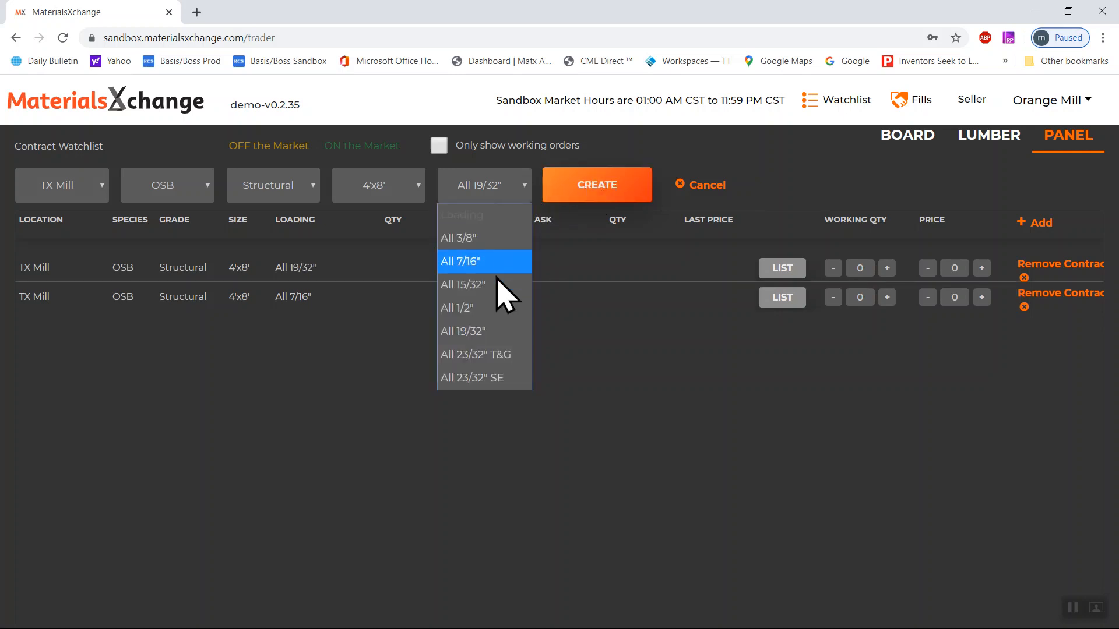
{"action": "left_click", "coordinate": [498, 355]}
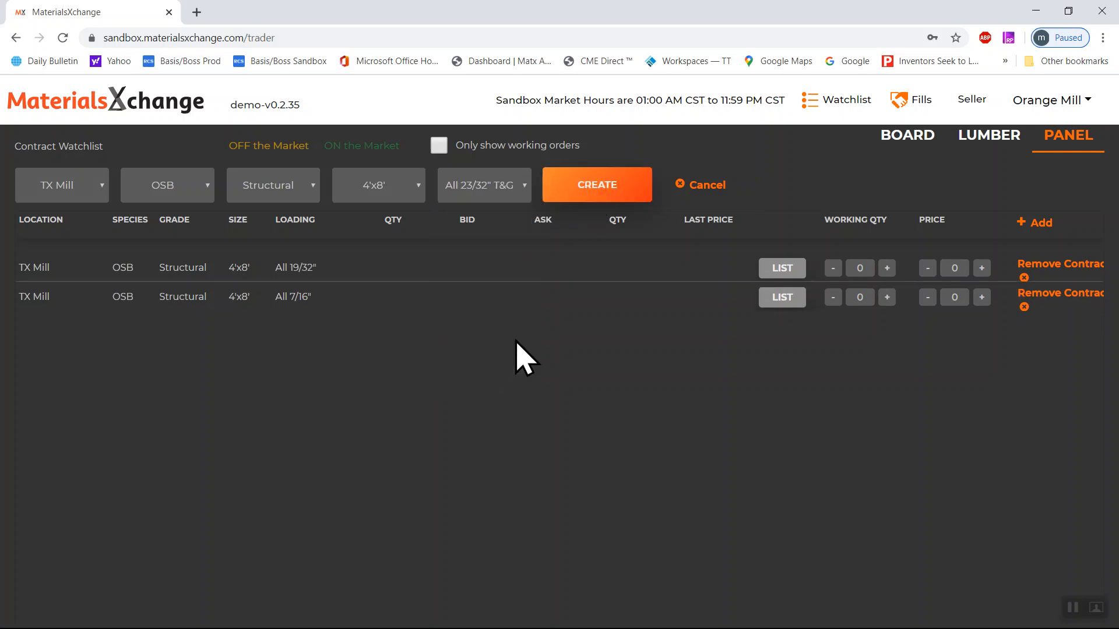
{"action": "left_click", "coordinate": [592, 187]}
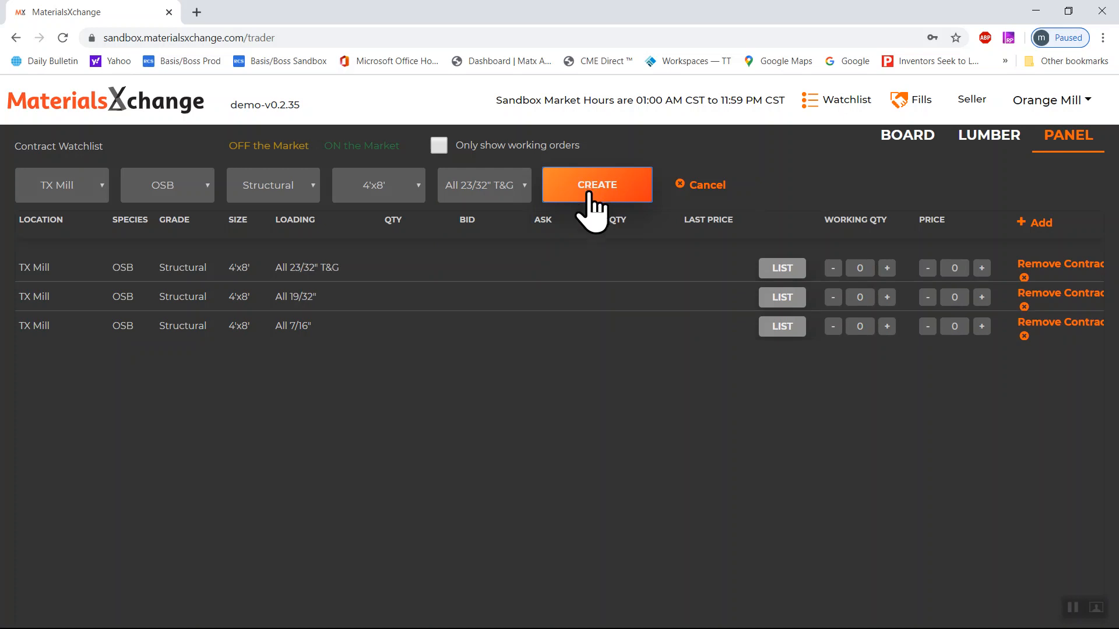
{"action": "left_click", "coordinate": [688, 185]}
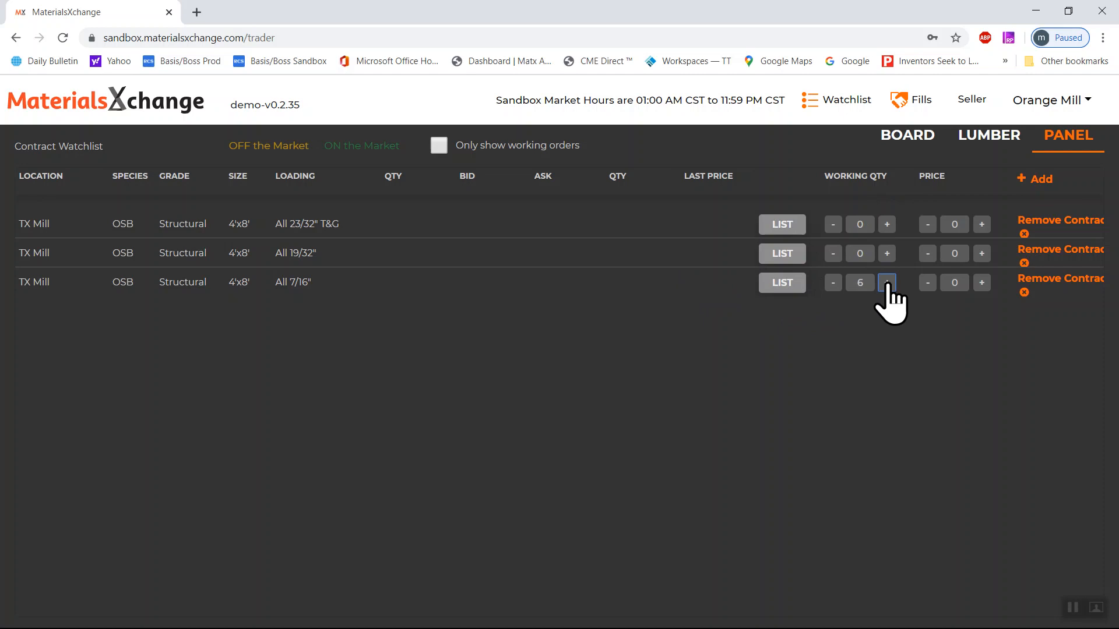
List the All 7/16" contract for sale with quantity 6 at price 250 and place the order
{"action": "left_click", "coordinate": [960, 284]}
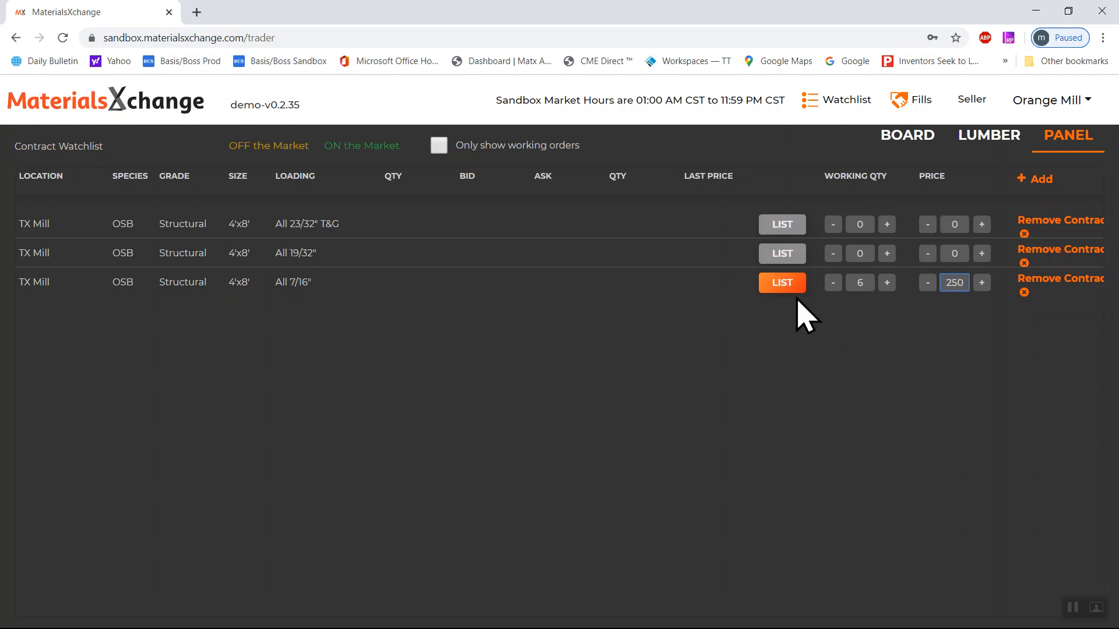
{"action": "left_click", "coordinate": [779, 287]}
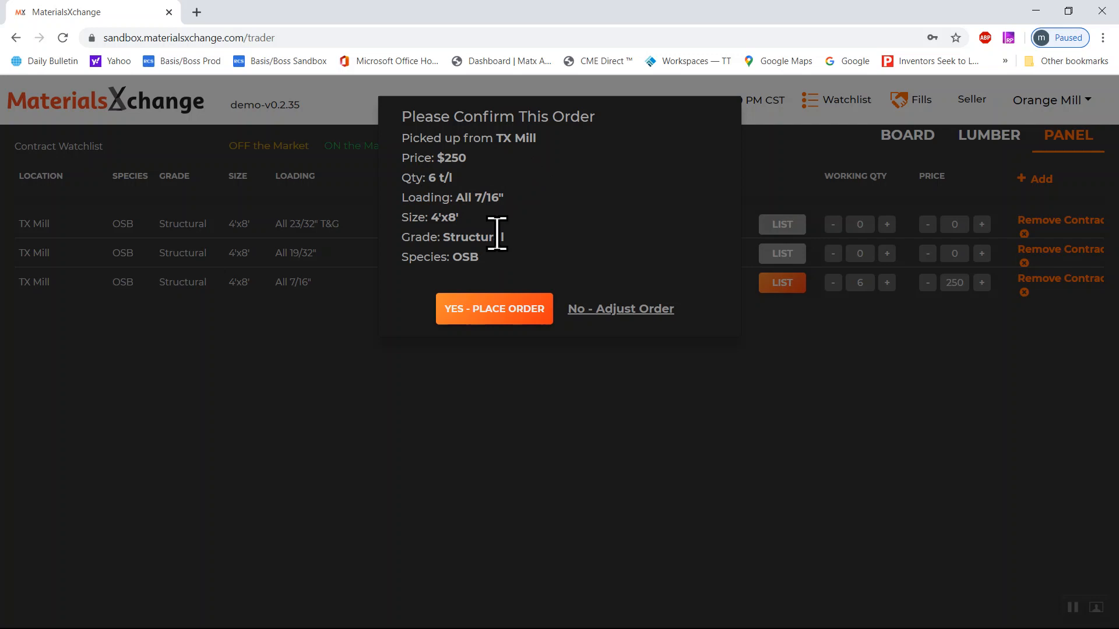
{"action": "left_click", "coordinate": [496, 315]}
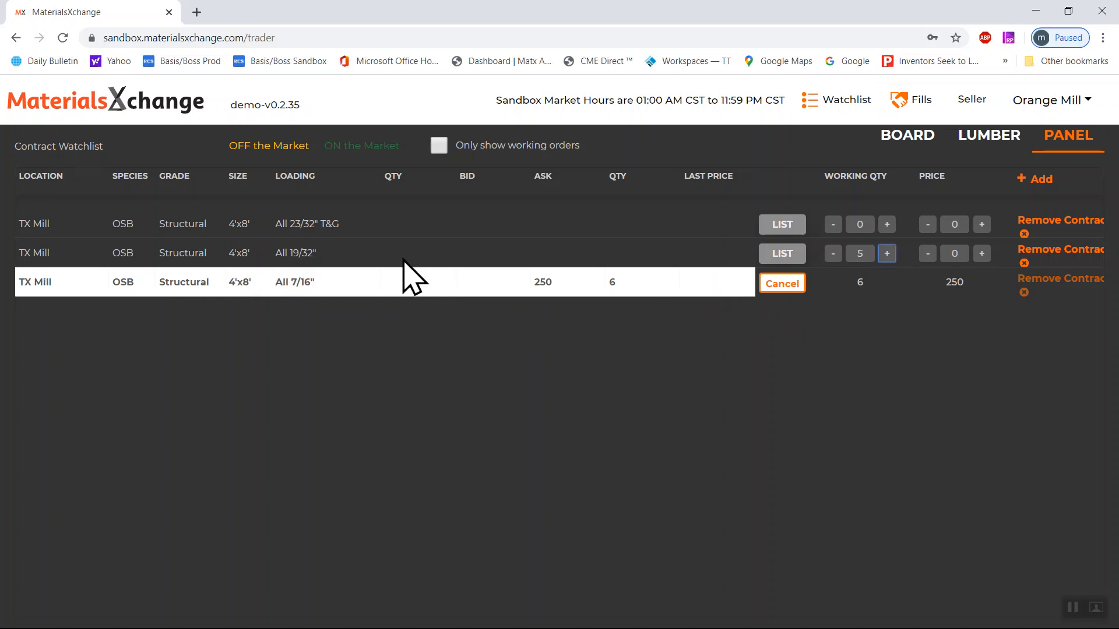
List the All 19/32" contract for sale with quantity 5 at price 325 and place the order
{"action": "left_click", "coordinate": [954, 250]}
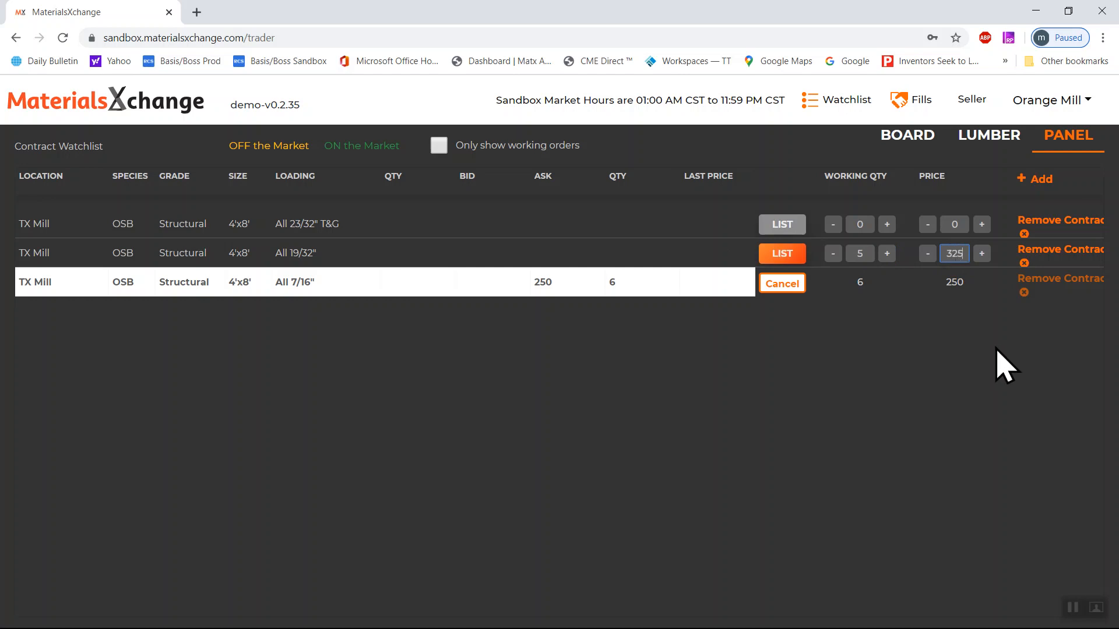
{"action": "left_click", "coordinate": [787, 255]}
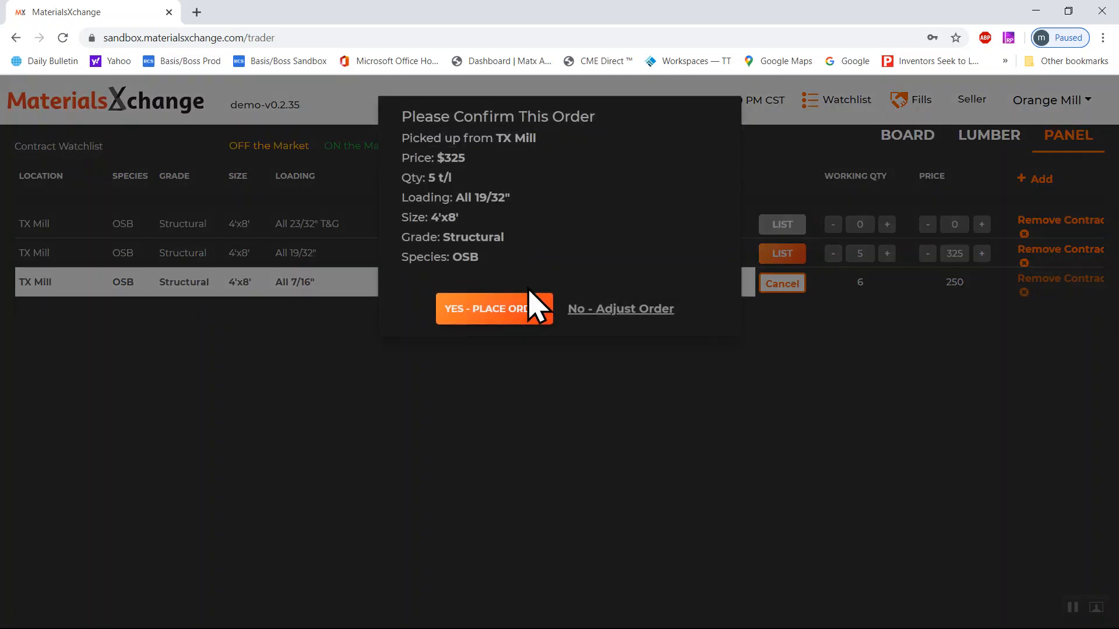
{"action": "left_click", "coordinate": [494, 309]}
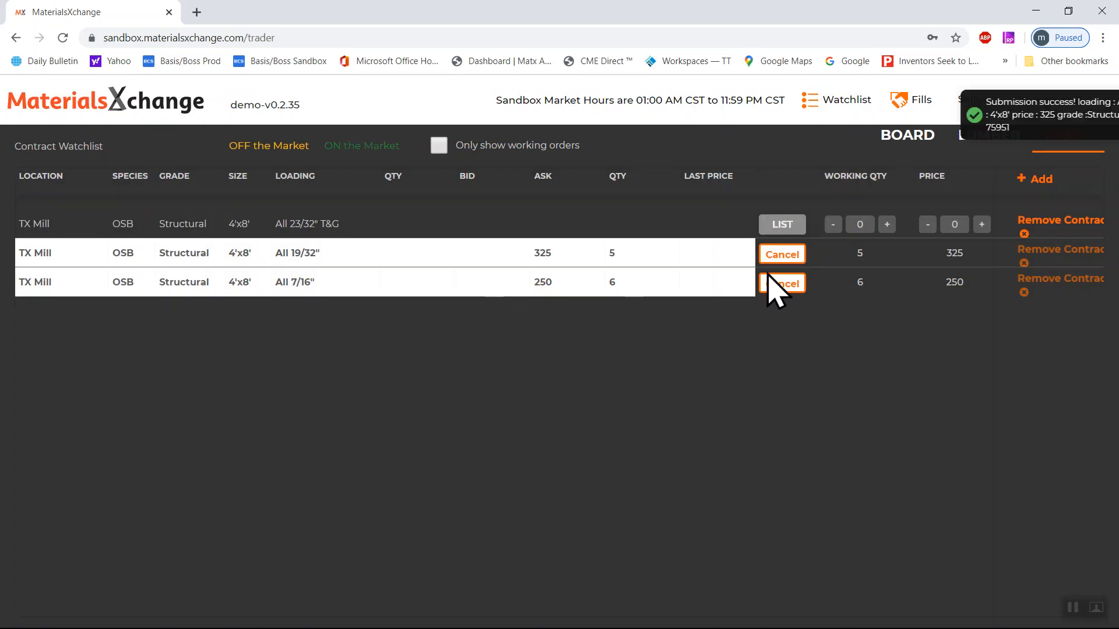
List the All 23/32" T&G contract for sale with quantity 4 at price 415 and place the order
{"action": "left_click", "coordinate": [887, 225]}
{"action": "left_click", "coordinate": [887, 225]}
{"action": "left_click", "coordinate": [959, 221]}
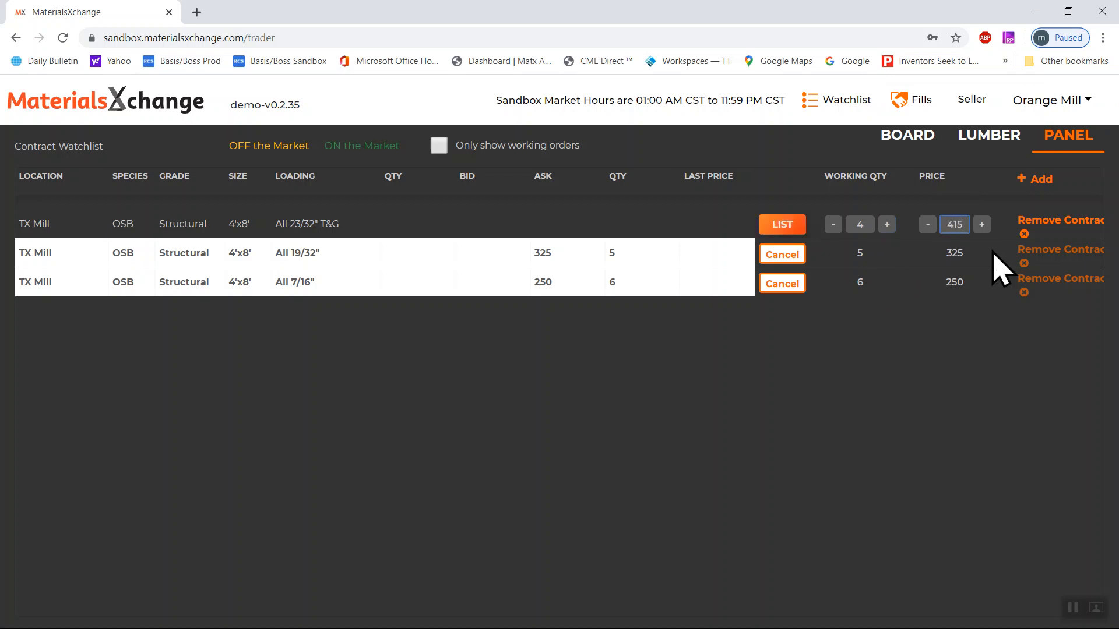
{"action": "left_click", "coordinate": [782, 225]}
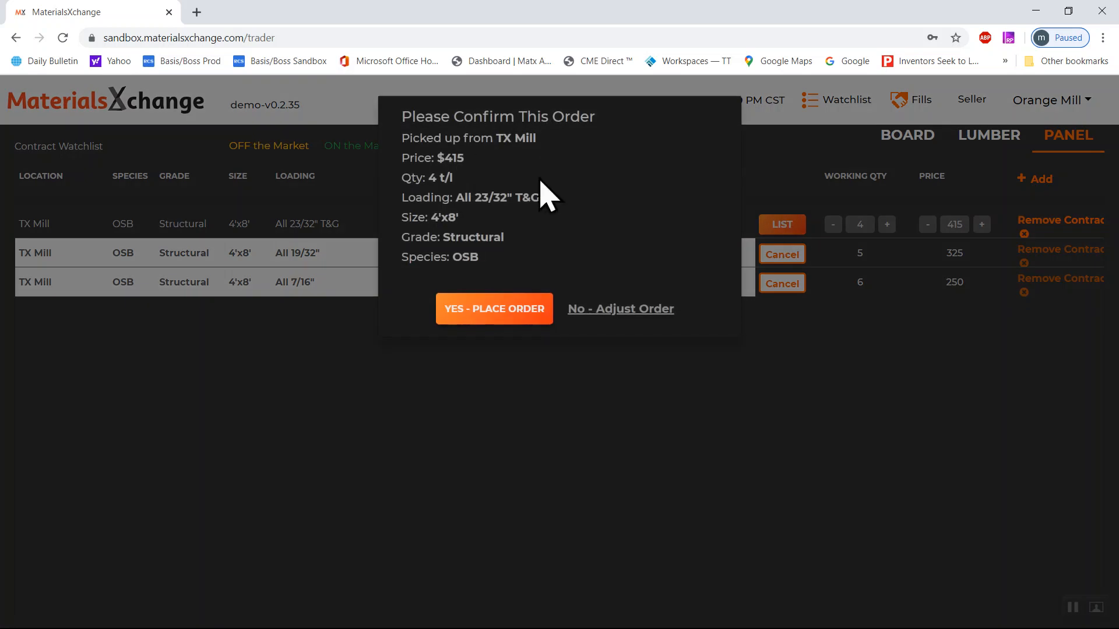
{"action": "left_click", "coordinate": [484, 313]}
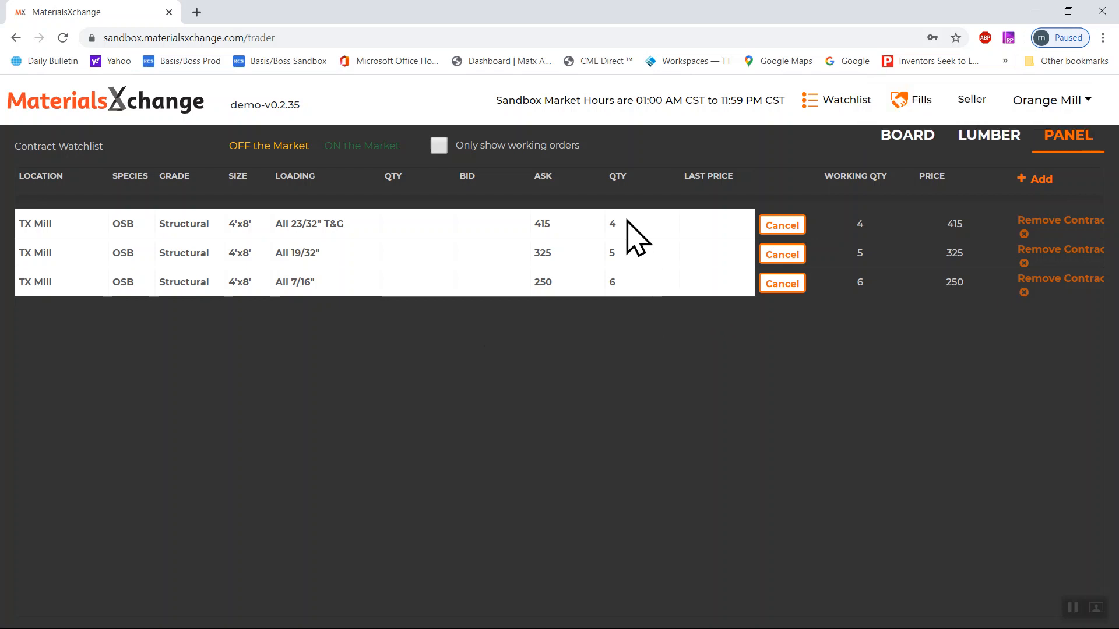
Log out of the Orange Mill seller account
{"action": "left_click", "coordinate": [1065, 105]}
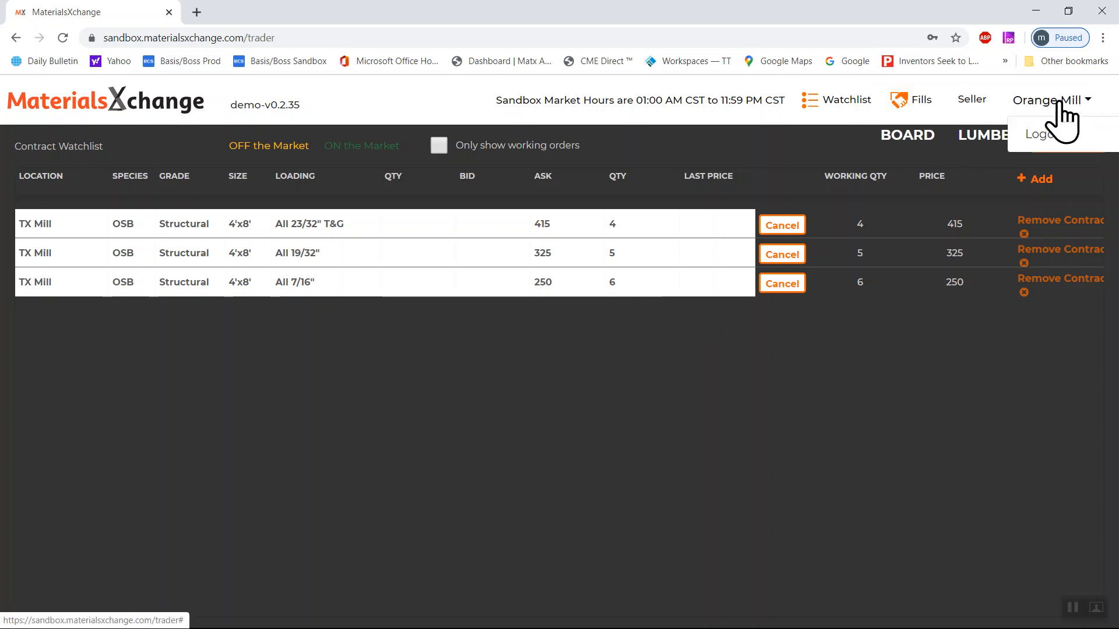
{"action": "left_click", "coordinate": [1049, 137]}
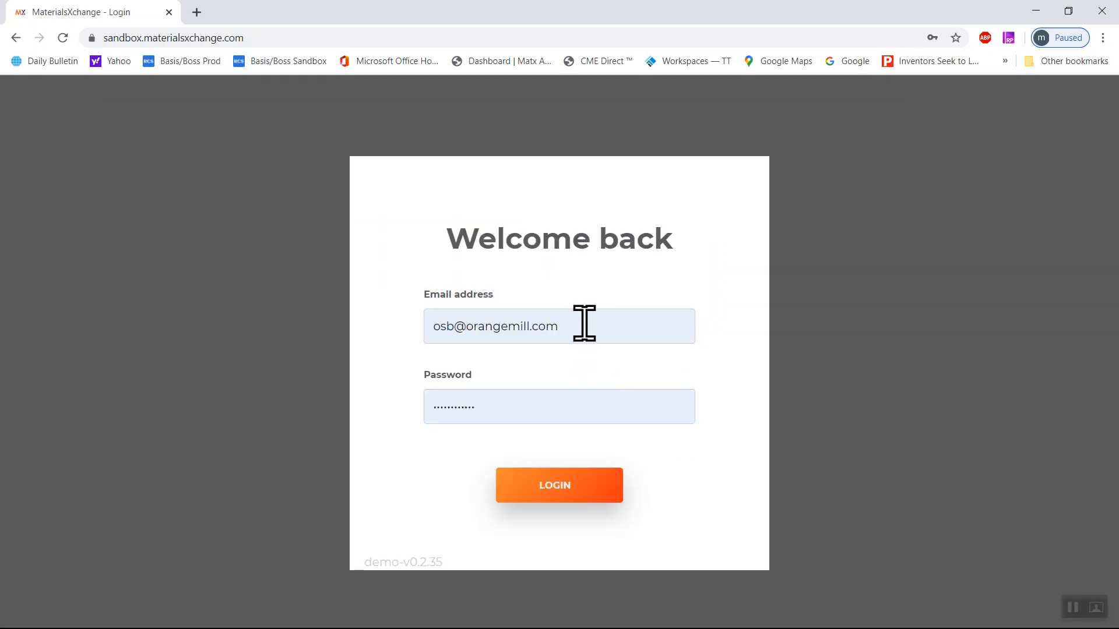
Log in with the Red Lumberyard buyer's saved e-mail and password, and show the Panel contract watchlist
{"action": "left_click", "coordinate": [584, 323]}
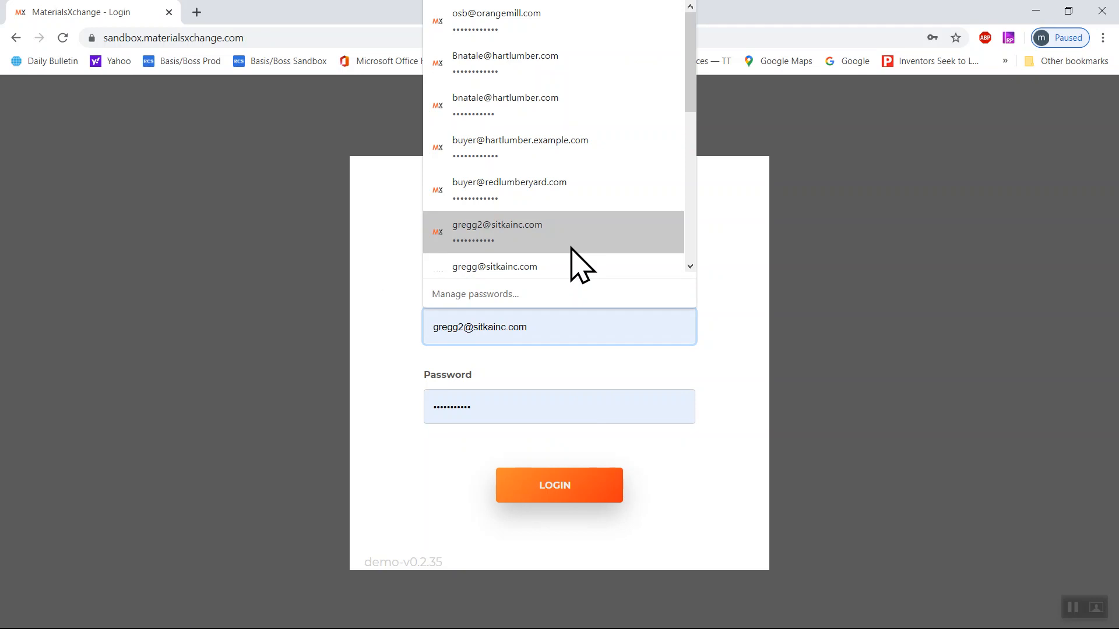
{"action": "scroll", "coordinate": [577, 265], "scroll_direction": "down", "scroll_amount": 6}
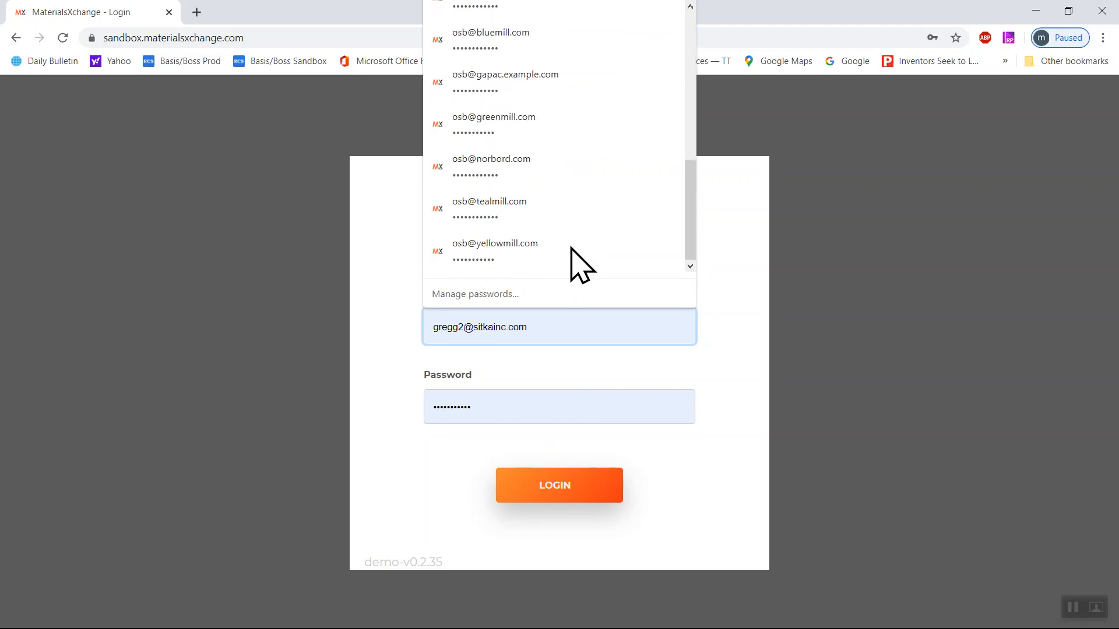
{"action": "scroll", "coordinate": [579, 263], "scroll_direction": "up", "scroll_amount": 5}
{"action": "left_click", "coordinate": [507, 50]}
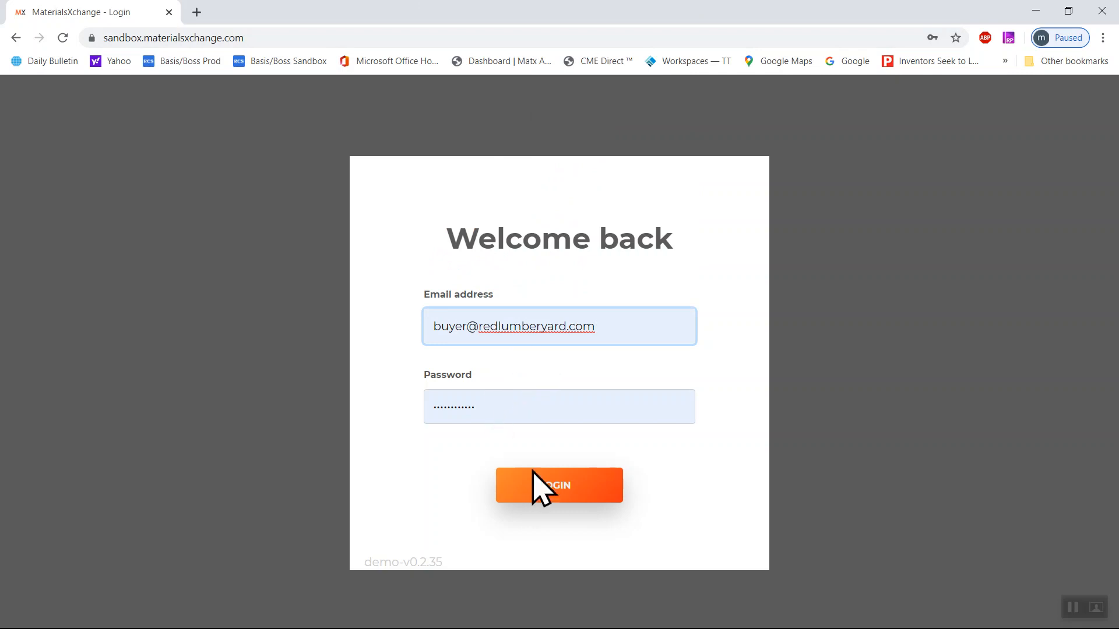
{"action": "left_click", "coordinate": [545, 493]}
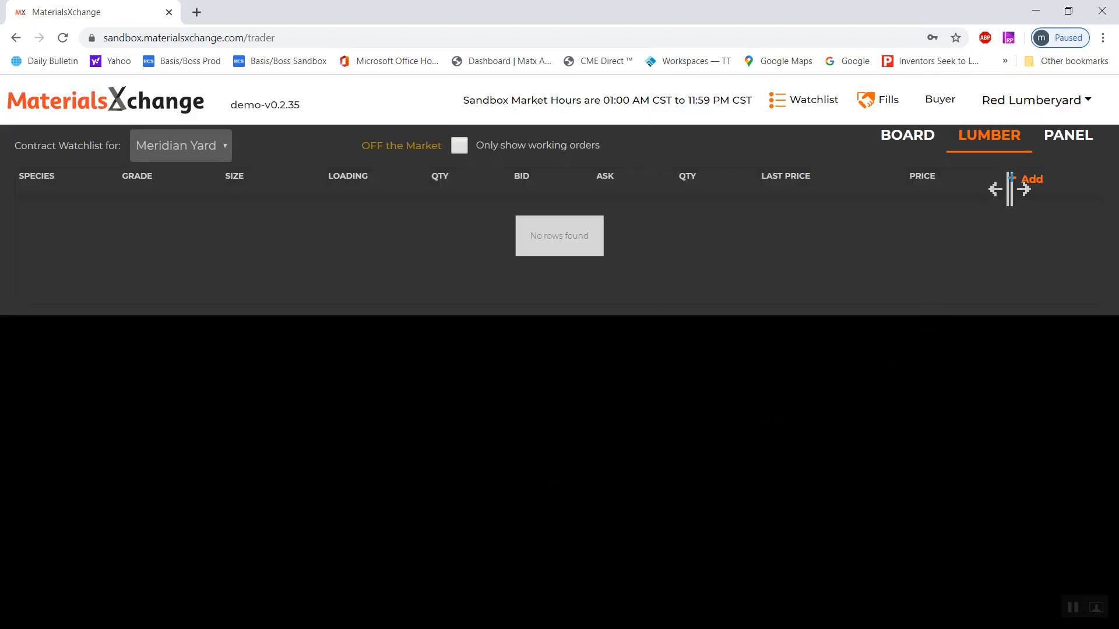
{"action": "left_click", "coordinate": [1066, 139]}
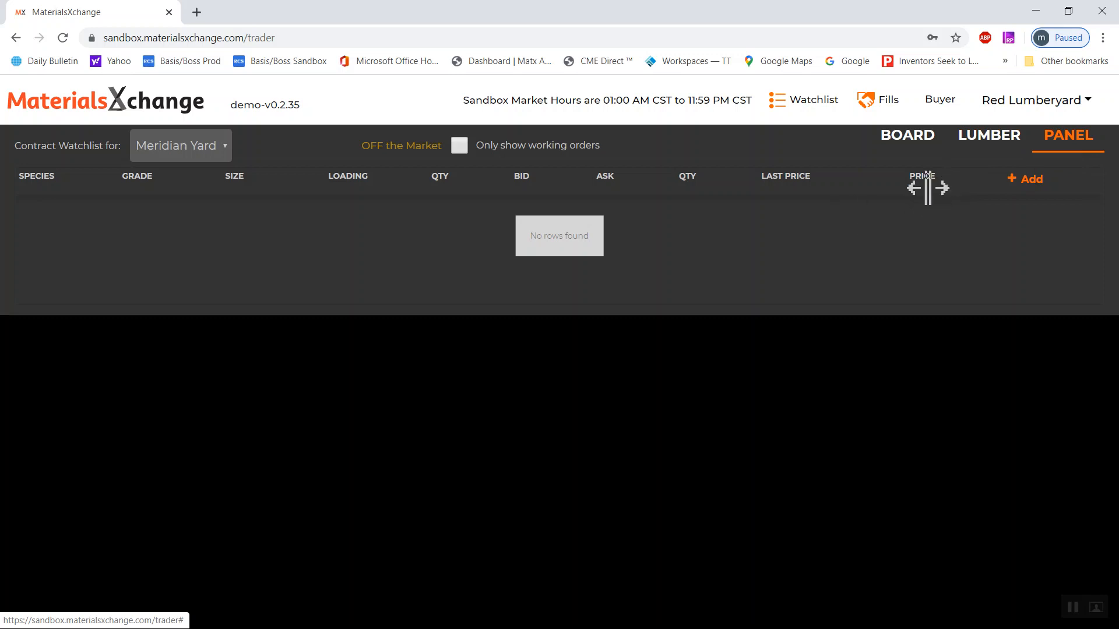
Add an OSB, Structural, 4'x8', All 7/16" contract to the Meridian Yard panel watchlist
{"action": "left_click", "coordinate": [1027, 182]}
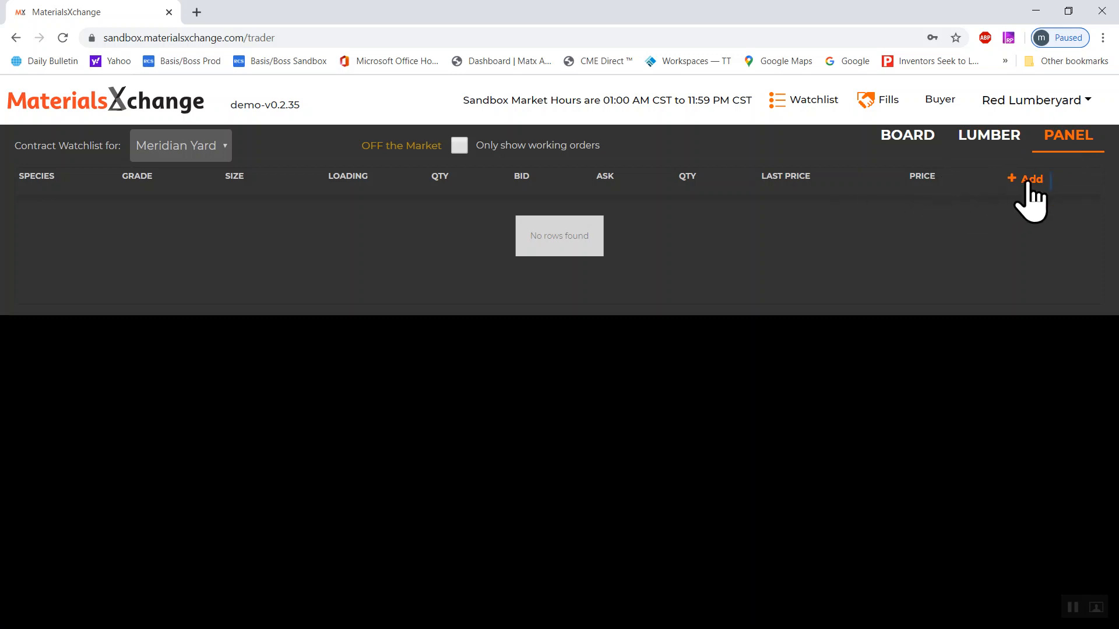
{"action": "left_click", "coordinate": [226, 154]}
{"action": "left_click", "coordinate": [197, 175]}
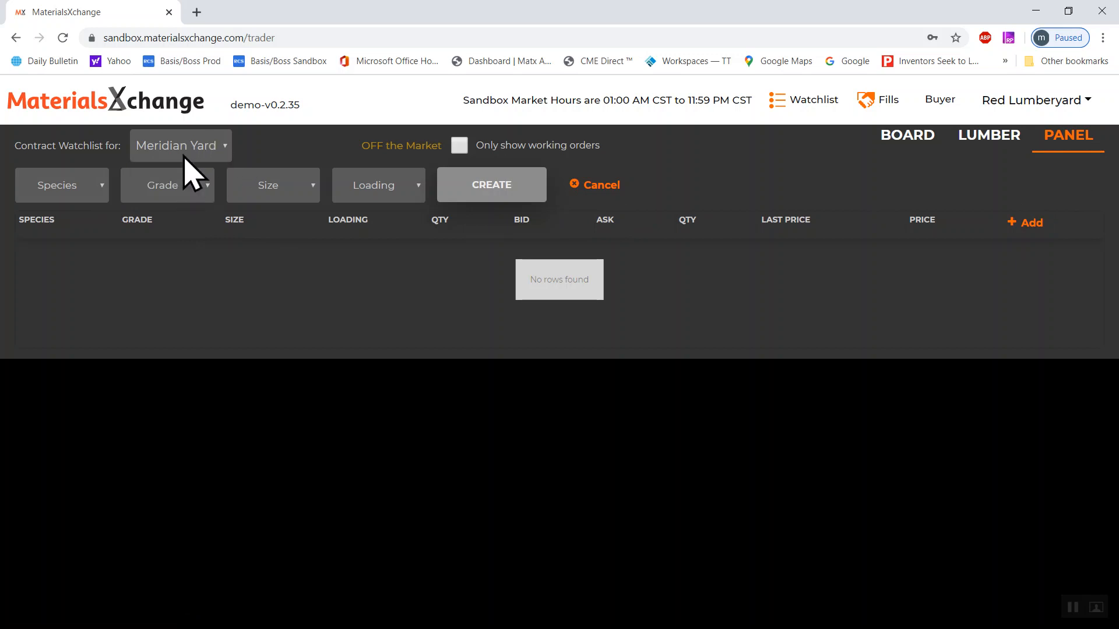
{"action": "left_click", "coordinate": [98, 189]}
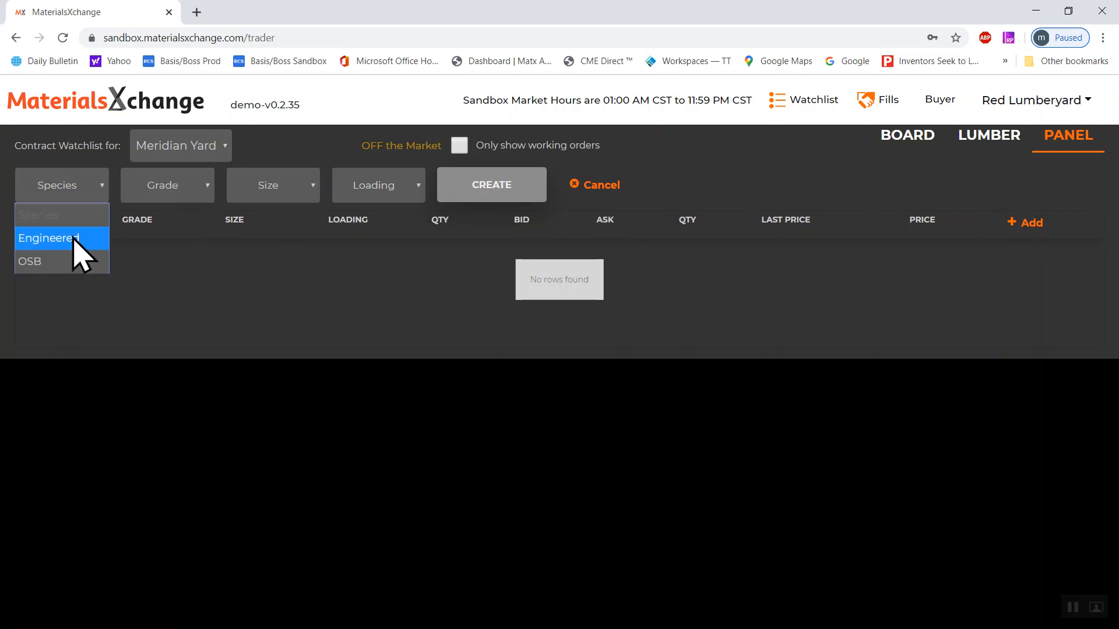
{"action": "left_click", "coordinate": [65, 262]}
{"action": "left_click", "coordinate": [207, 196]}
{"action": "left_click", "coordinate": [182, 244]}
{"action": "left_click", "coordinate": [293, 196]}
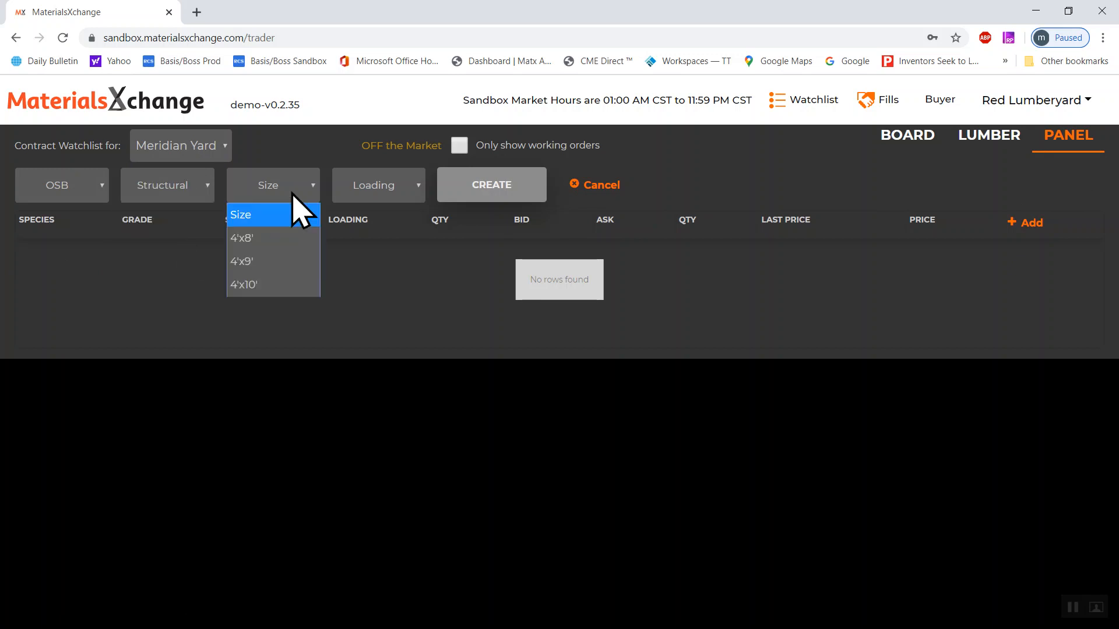
{"action": "left_click", "coordinate": [277, 240]}
{"action": "left_click", "coordinate": [412, 195]}
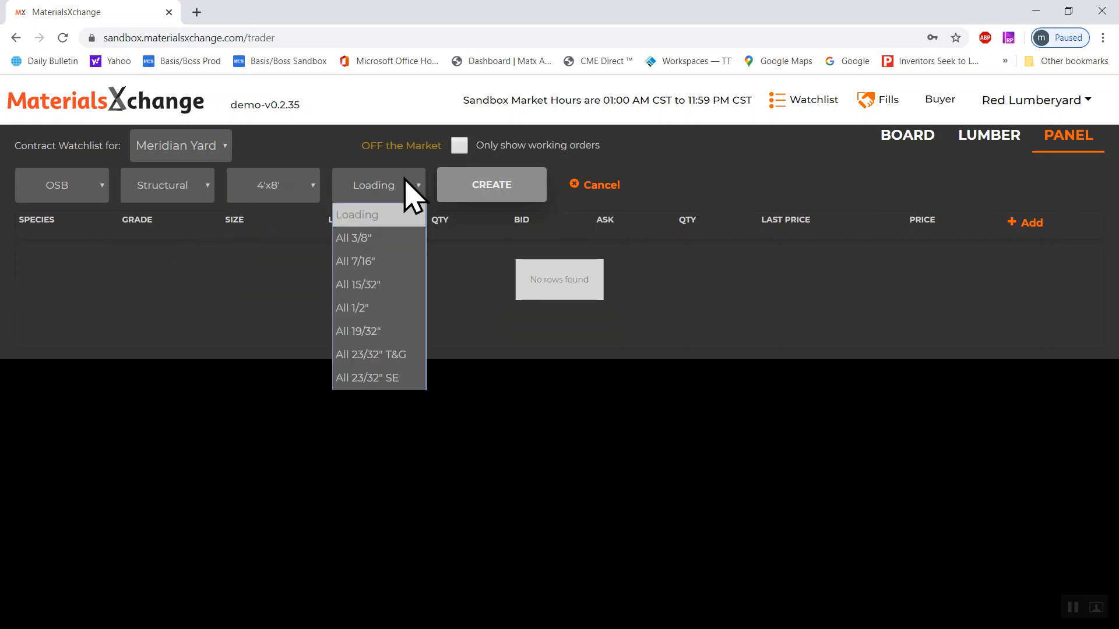
{"action": "left_click", "coordinate": [401, 262]}
{"action": "left_click", "coordinate": [492, 187]}
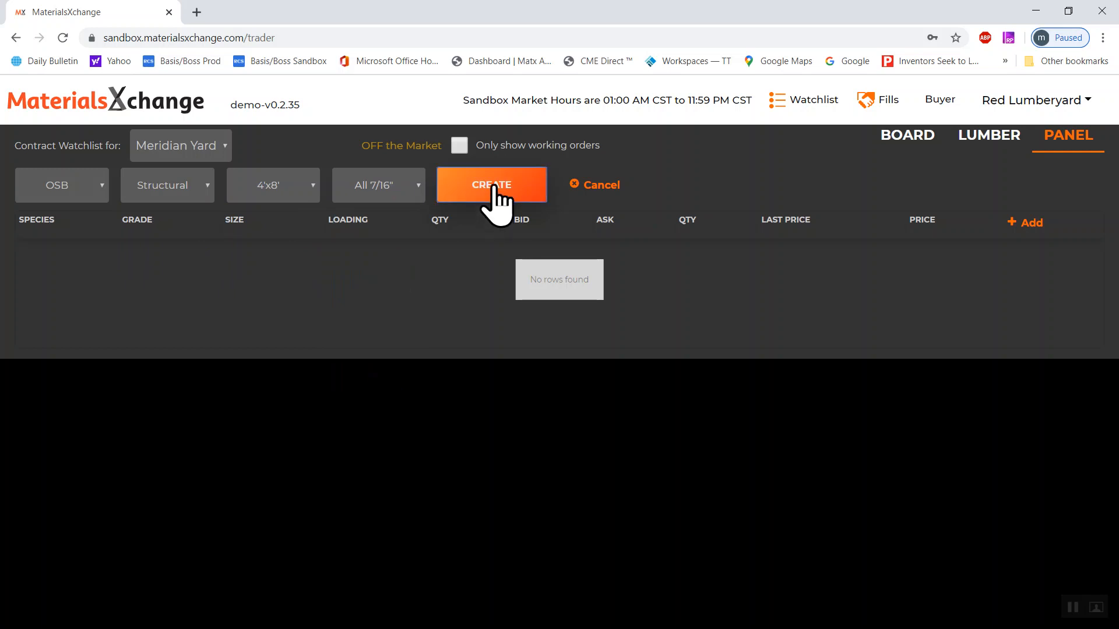
Add the All 19/32" and All 23/32" T&G loadings of the OSB Structural 4'x8' panel to the watchlist
{"action": "left_click", "coordinate": [417, 191]}
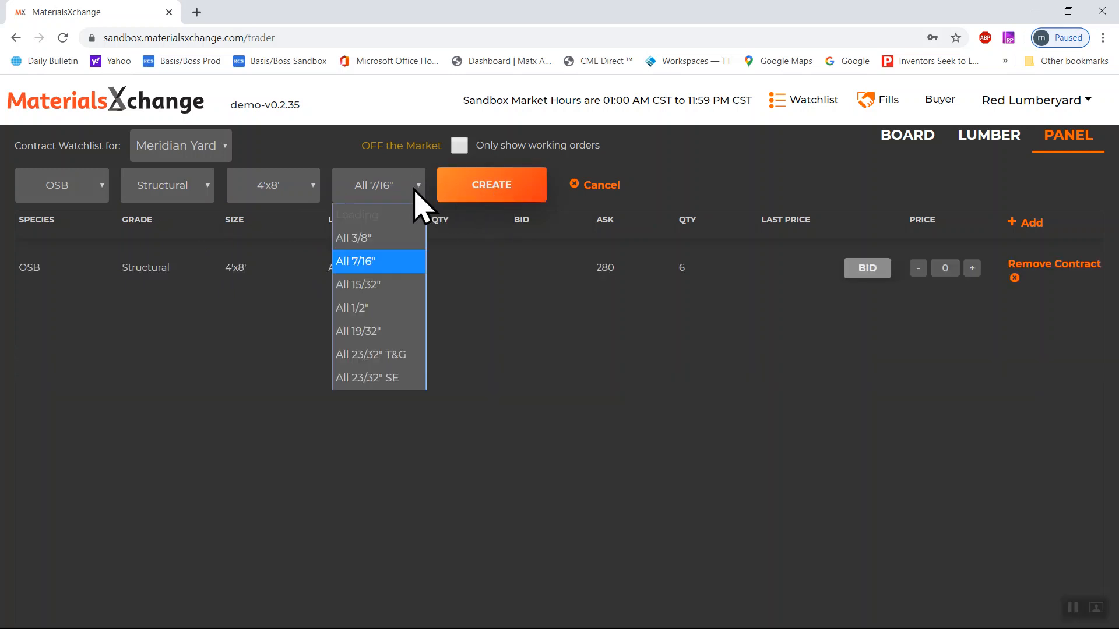
{"action": "left_click", "coordinate": [395, 332]}
{"action": "left_click", "coordinate": [477, 187]}
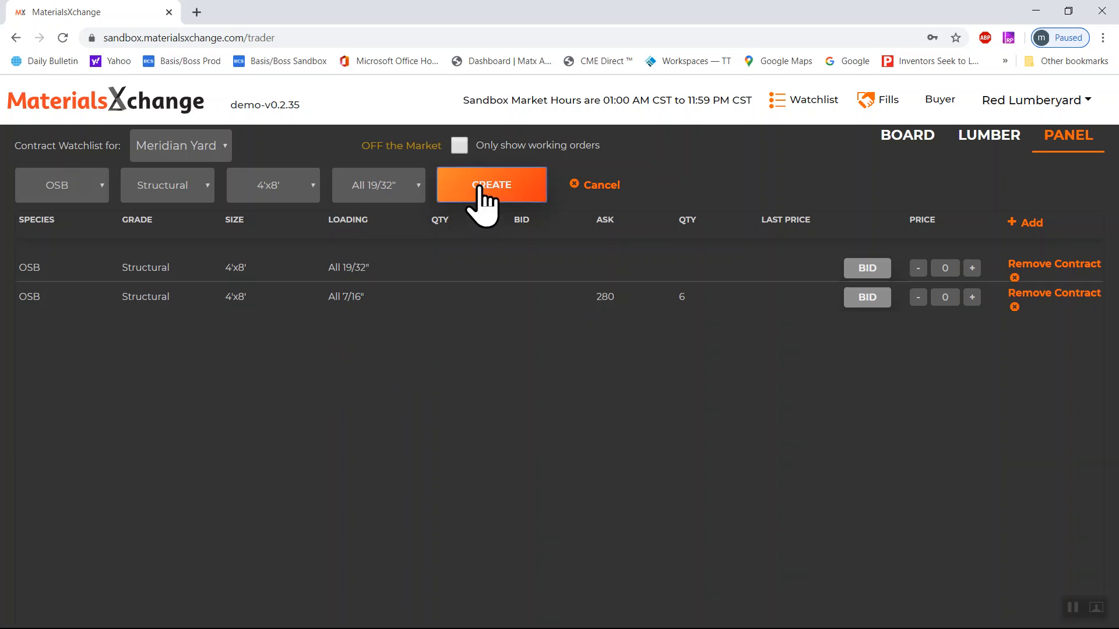
{"action": "left_click", "coordinate": [421, 189]}
{"action": "left_click", "coordinate": [400, 356]}
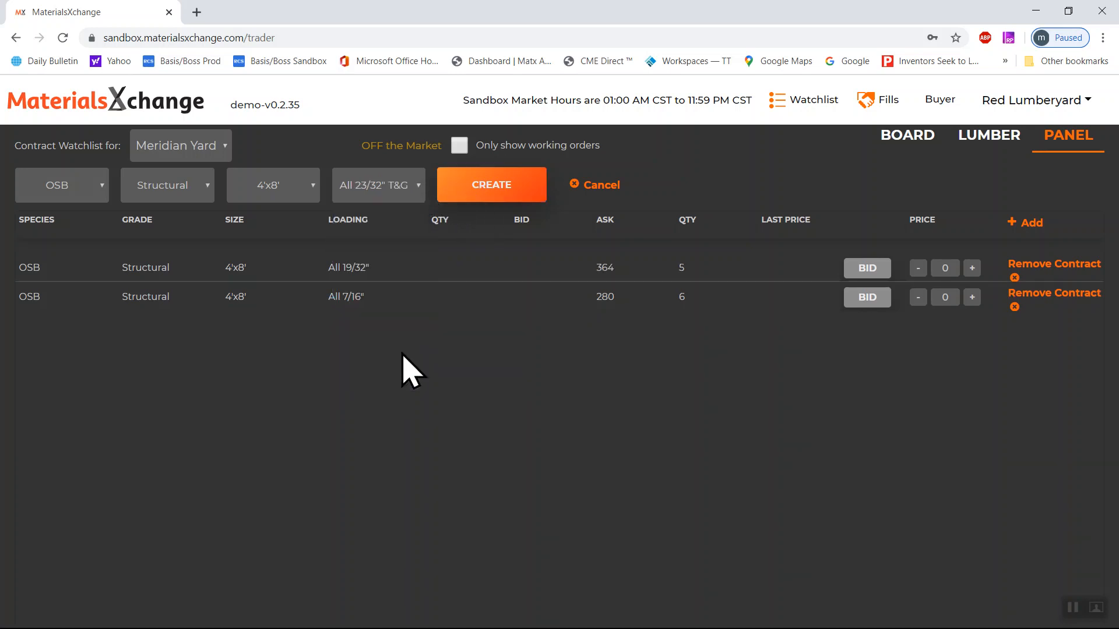
{"action": "left_click", "coordinate": [483, 187]}
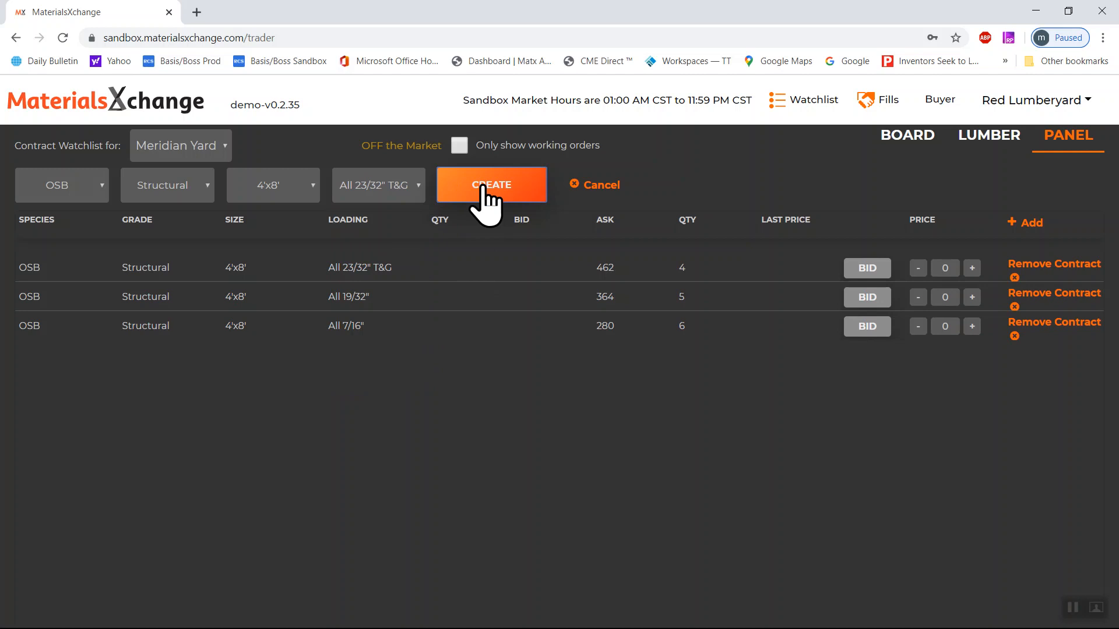
Add the All 1/2" OSB Structural 4'x8' contract to the watchlist and close the contract creation form
{"action": "left_click", "coordinate": [413, 188]}
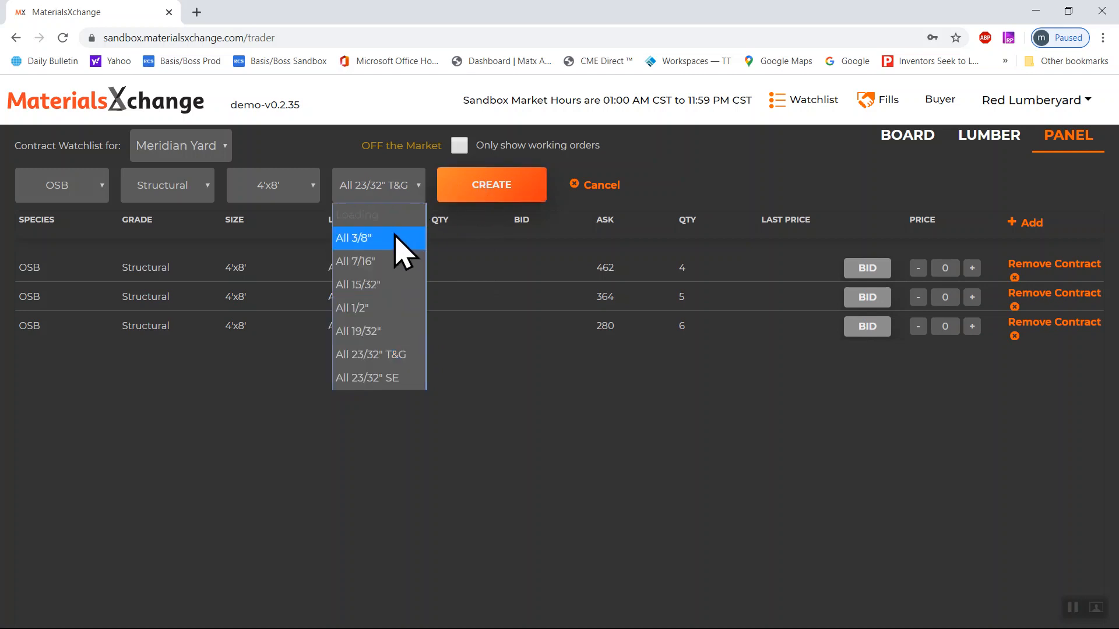
{"action": "left_click", "coordinate": [389, 307]}
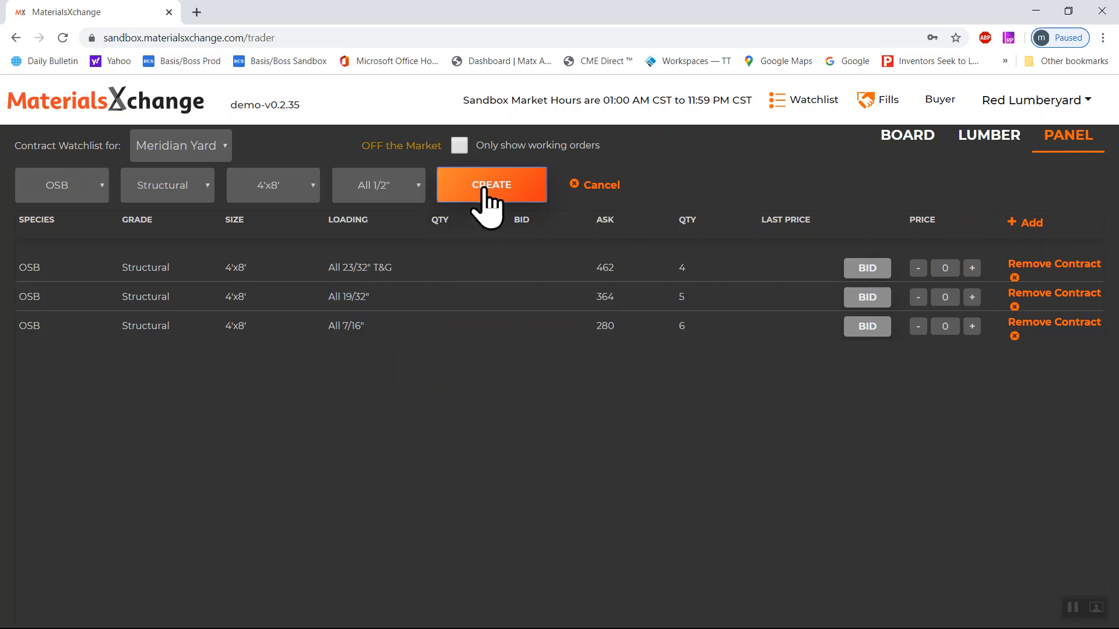
{"action": "left_click", "coordinate": [488, 192]}
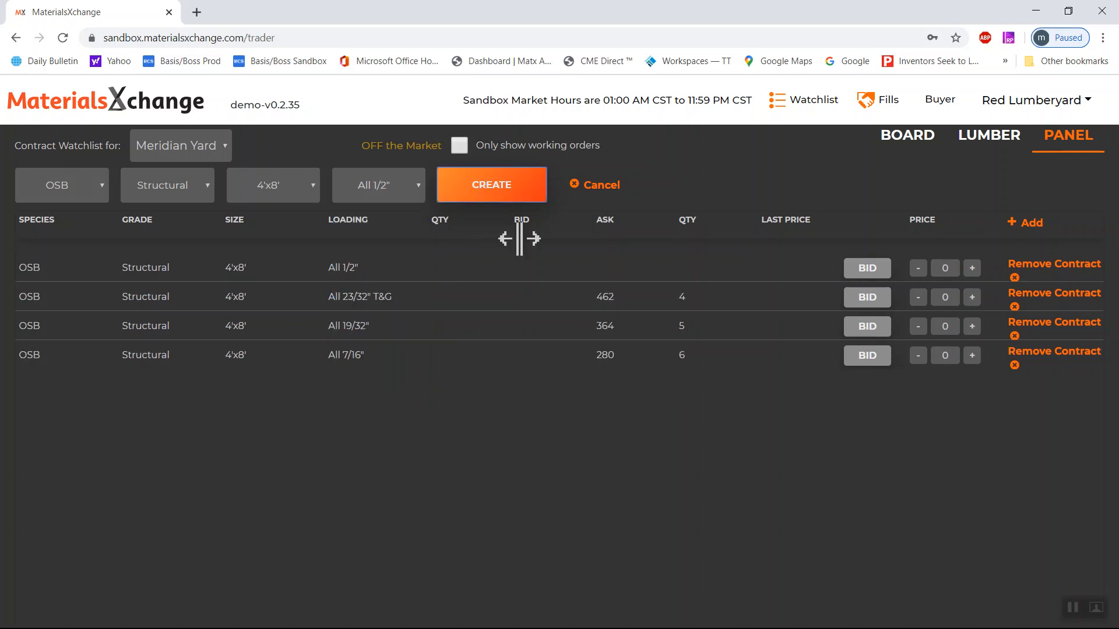
{"action": "left_click", "coordinate": [595, 185]}
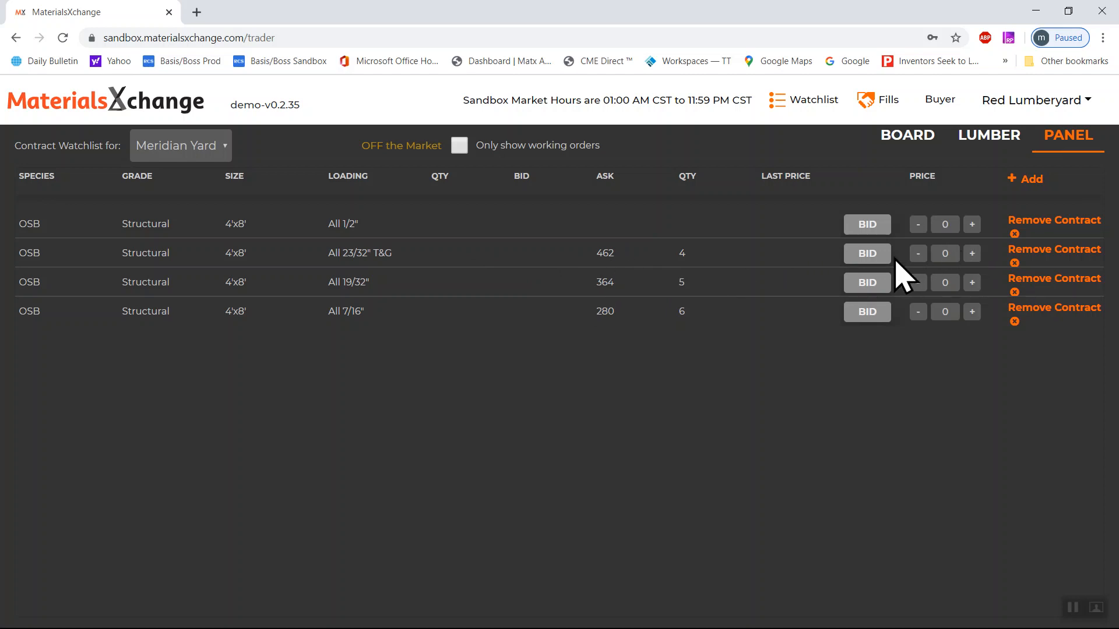
Bid 455 on the All 23/32" T&G contract and place the order
{"action": "double_click", "coordinate": [939, 252]}
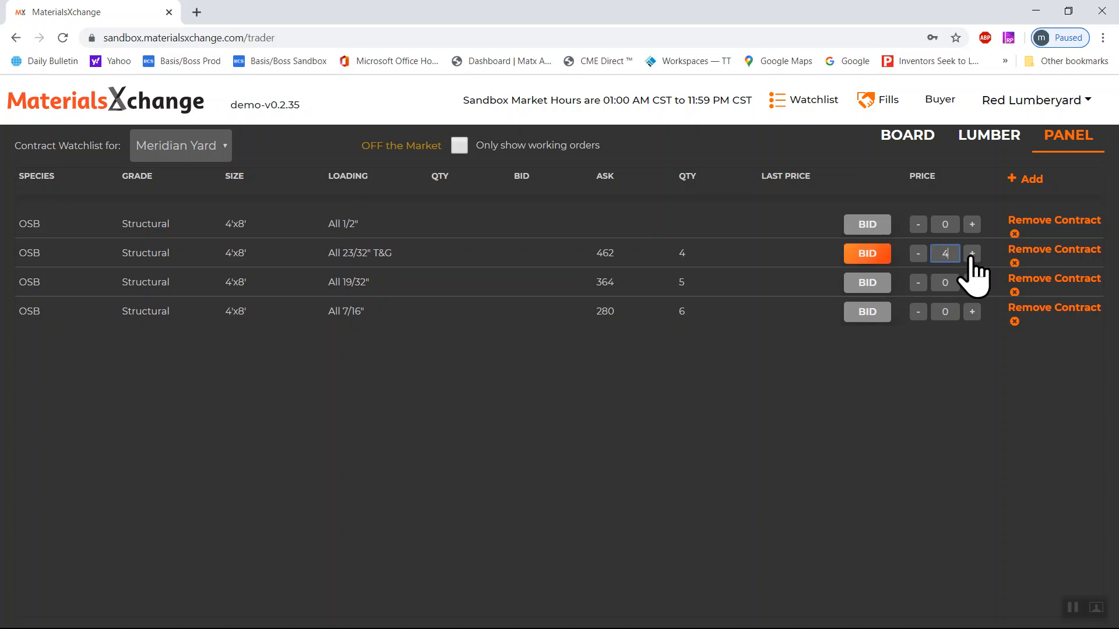
{"action": "left_click", "coordinate": [864, 257]}
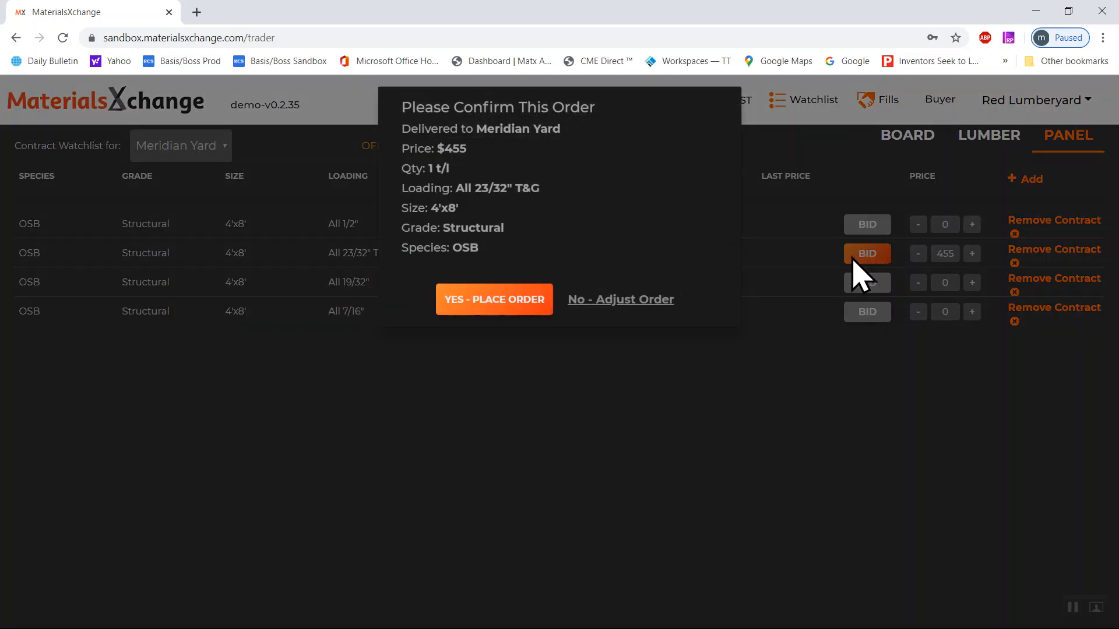
{"action": "left_click", "coordinate": [509, 317]}
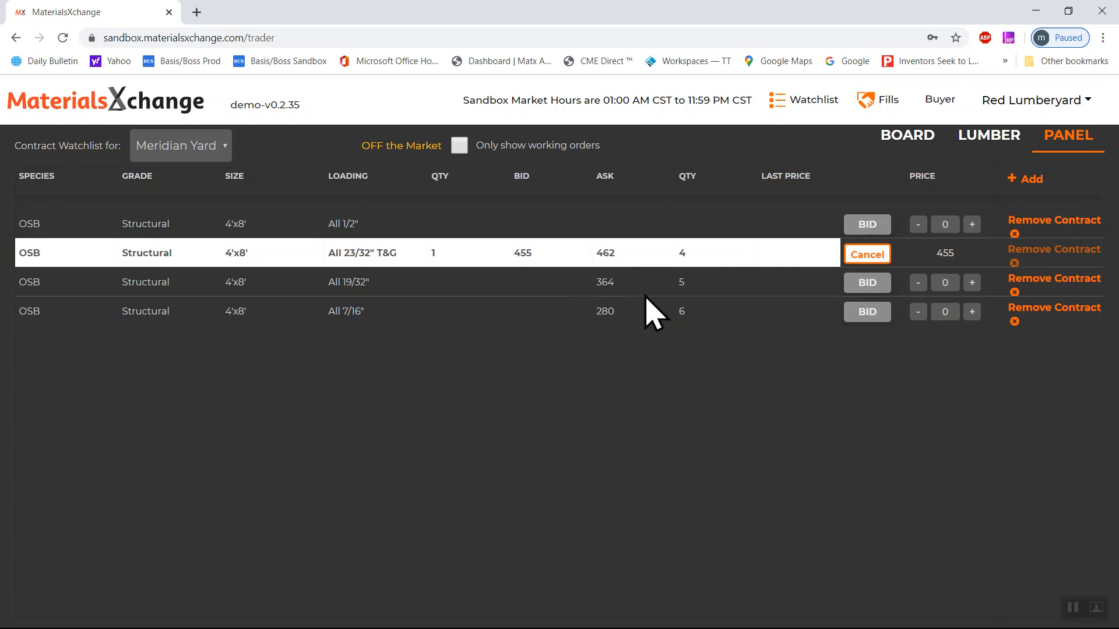
Bid 360 on the All 19/32" contract and place the order
{"action": "left_click", "coordinate": [944, 283]}
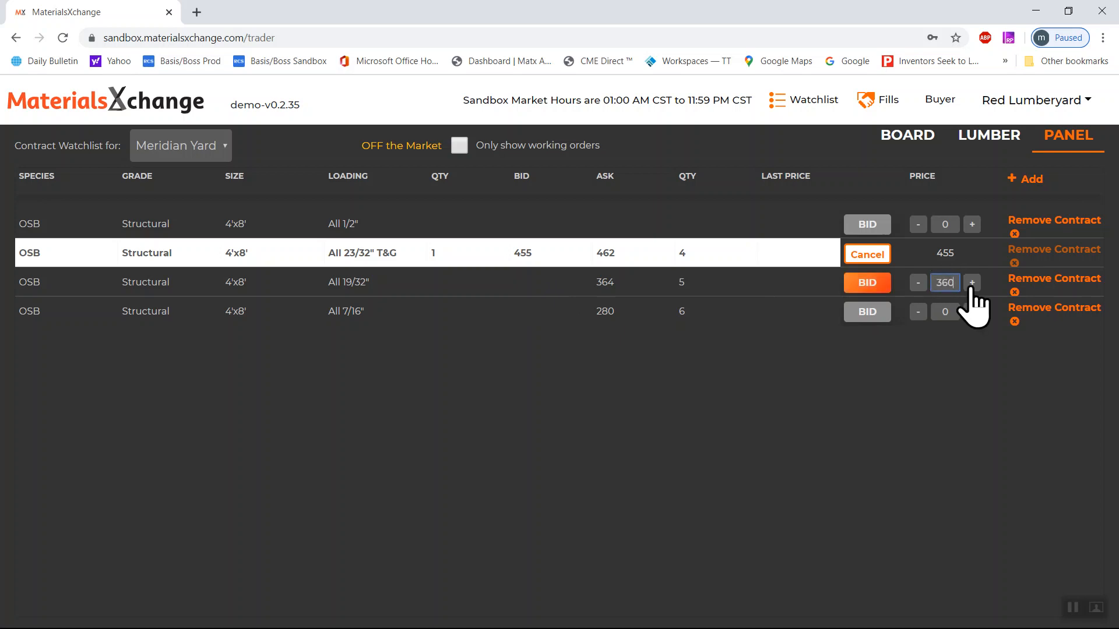
{"action": "type", "text": "360"}
{"action": "left_click", "coordinate": [867, 284]}
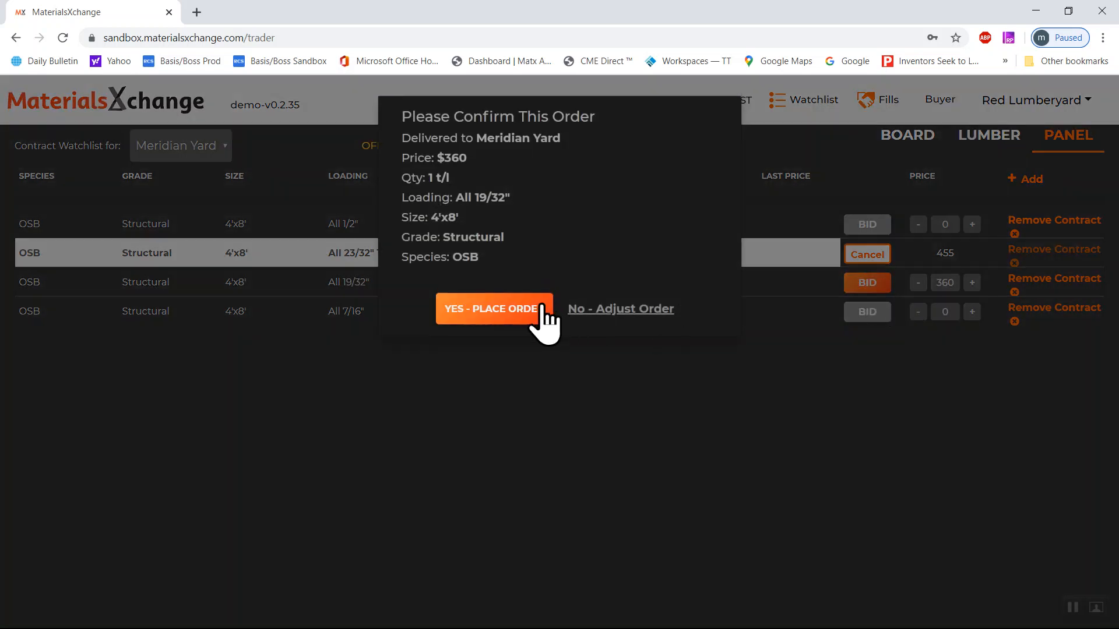
{"action": "left_click", "coordinate": [495, 309]}
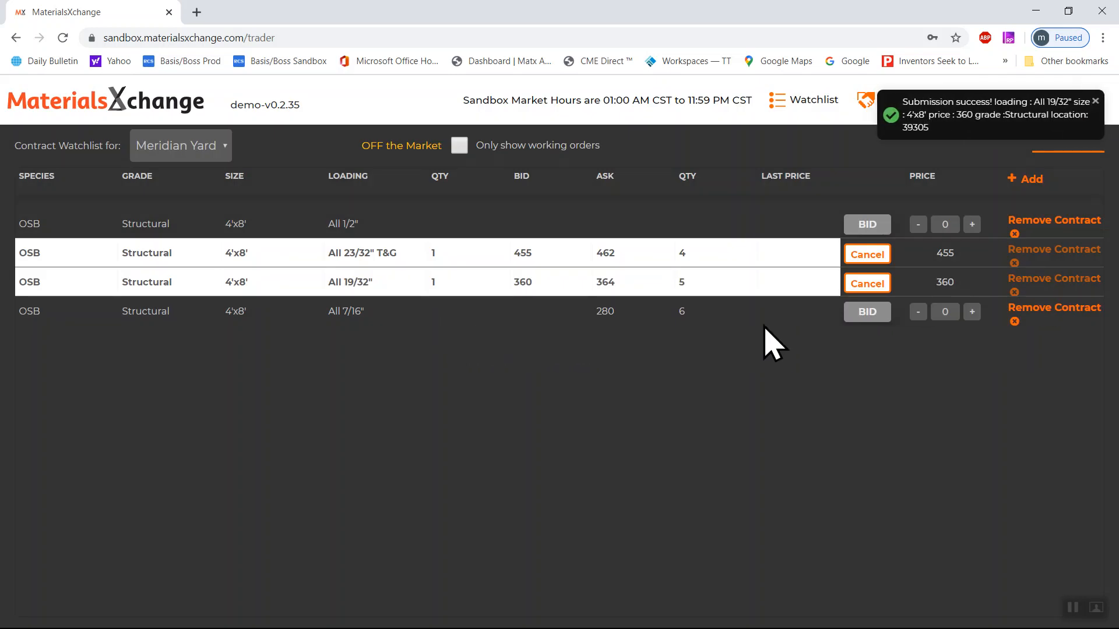
Bid 275 on the All 7/16" contract and place the order
{"action": "left_click", "coordinate": [945, 312]}
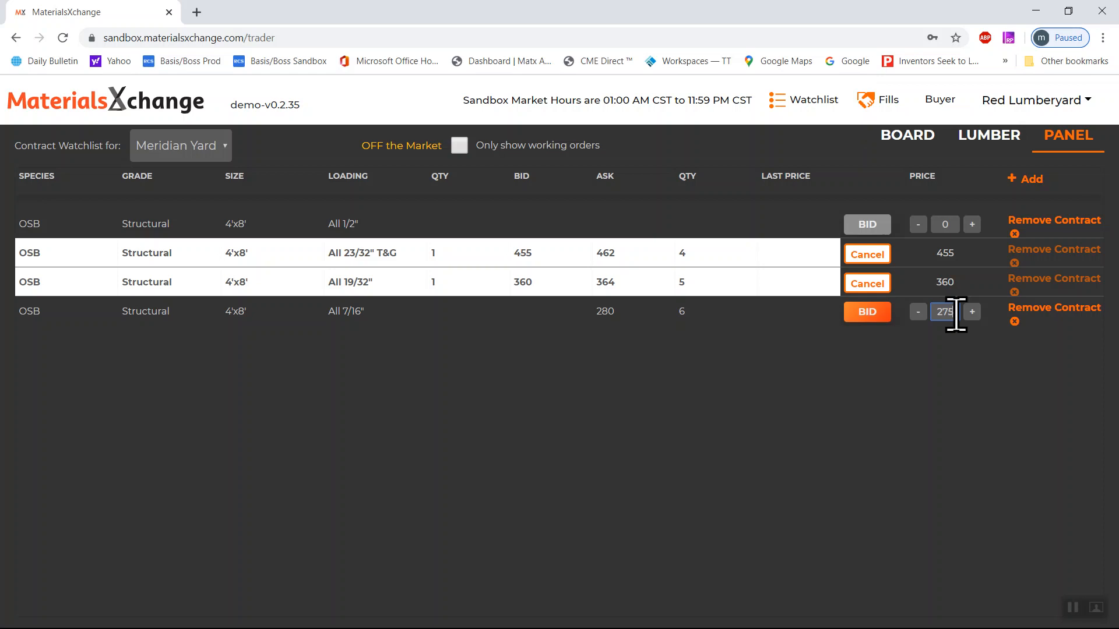
{"action": "left_click", "coordinate": [868, 314]}
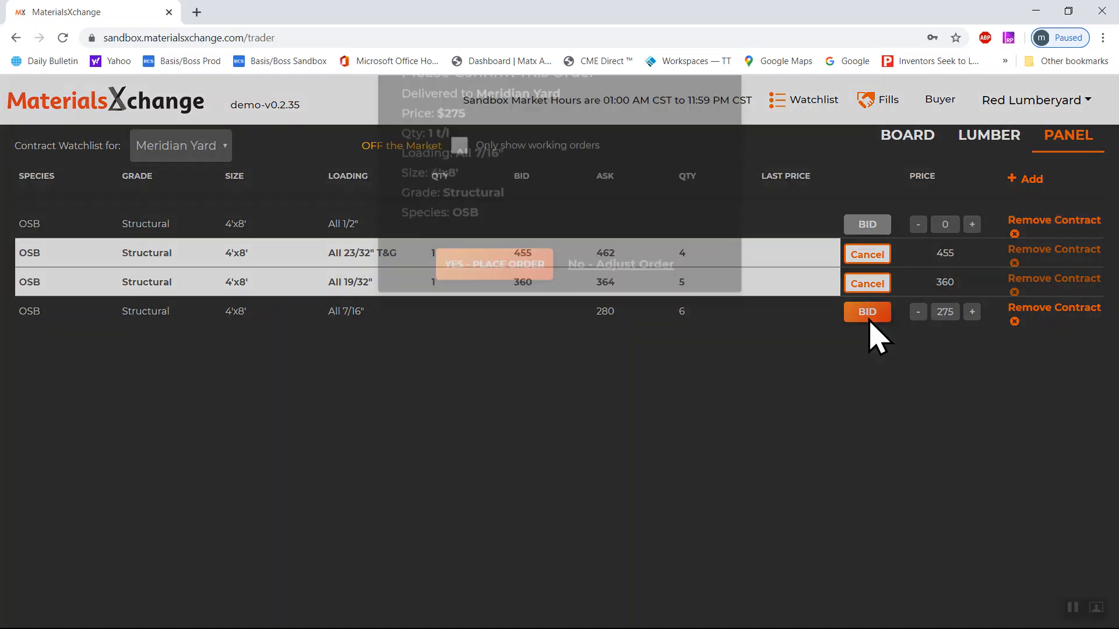
{"action": "left_click", "coordinate": [476, 310]}
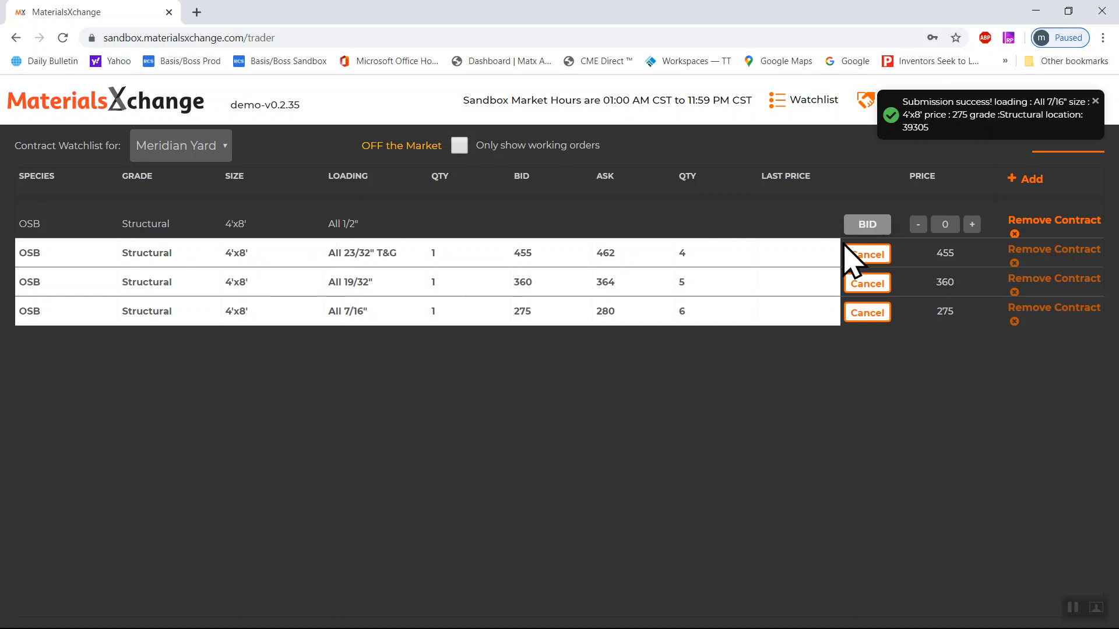
Bid 295 on the All 1/2" contract and place the order
{"action": "left_click", "coordinate": [944, 225]}
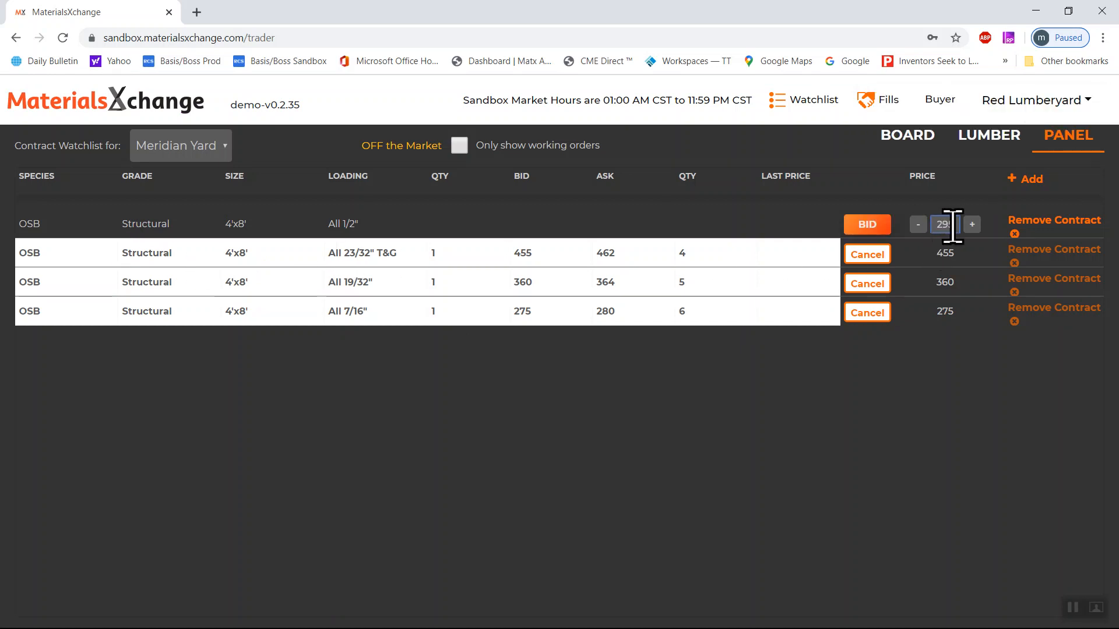
{"action": "left_click", "coordinate": [865, 226]}
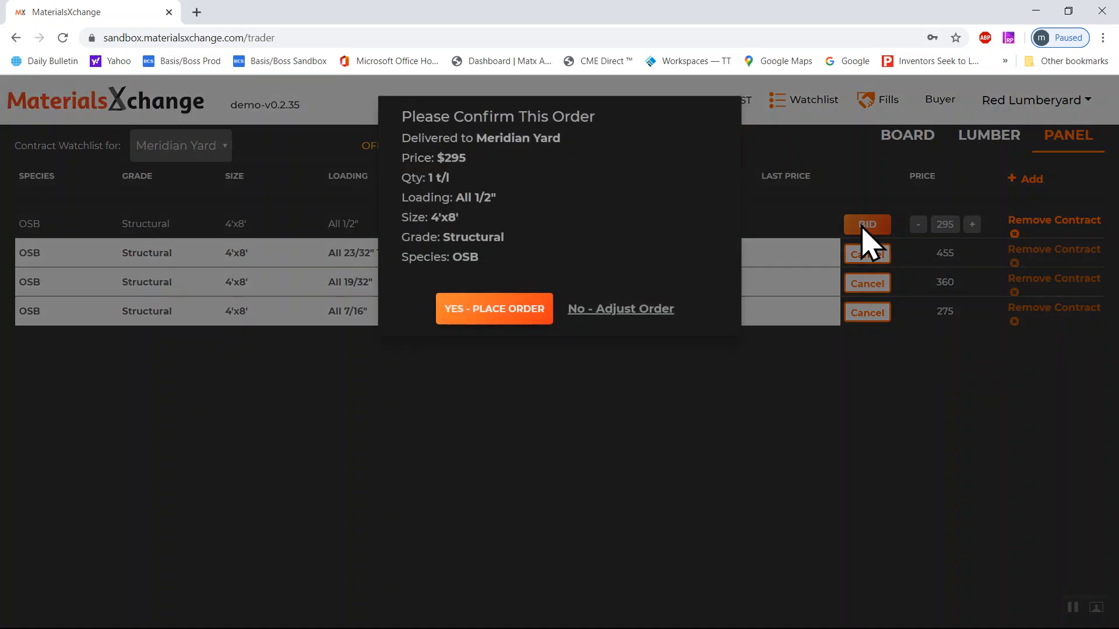
{"action": "left_click", "coordinate": [517, 310]}
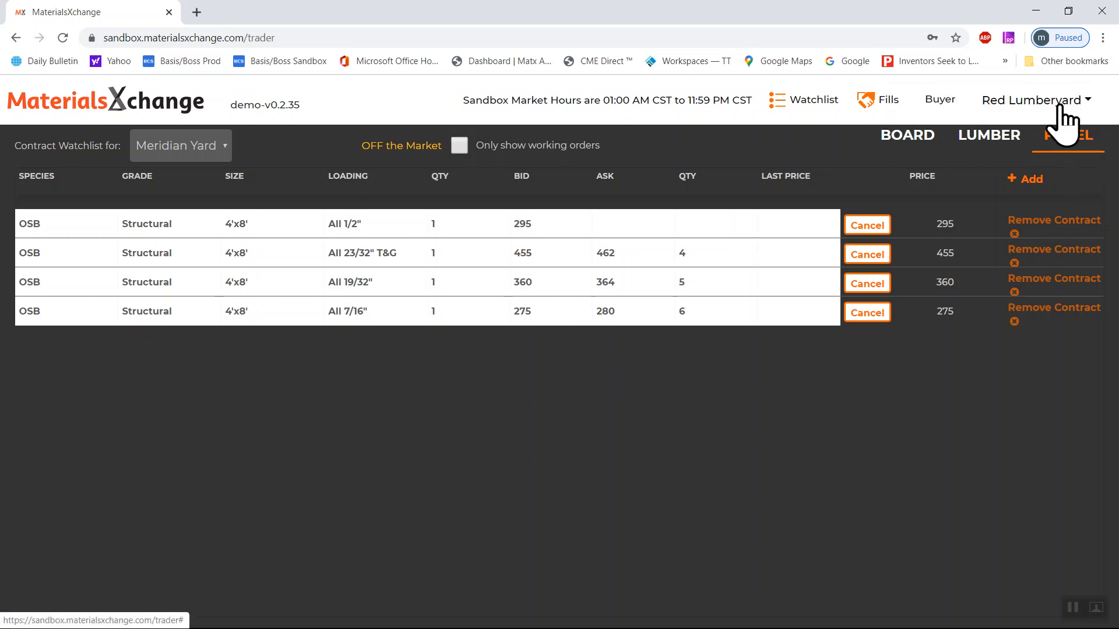
Switch from the Red Lumberyard account to Orange Mill with the seller's saved e-mail and password, and show the Panel contract watchlist
{"action": "left_click", "coordinate": [1060, 107]}
{"action": "left_click", "coordinate": [1025, 135]}
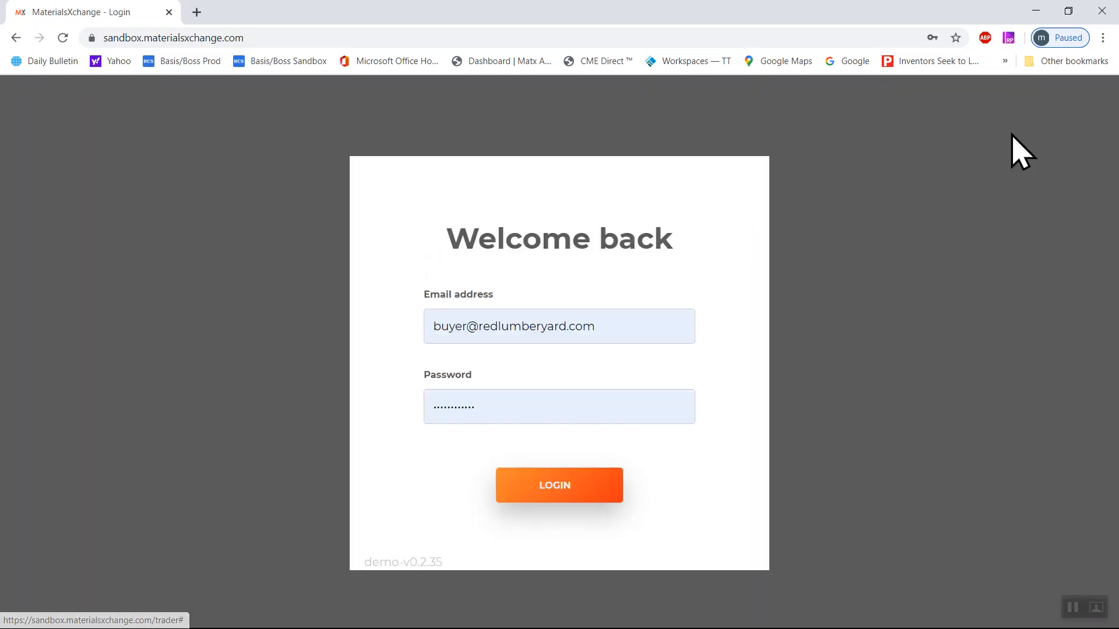
{"action": "left_click", "coordinate": [617, 326]}
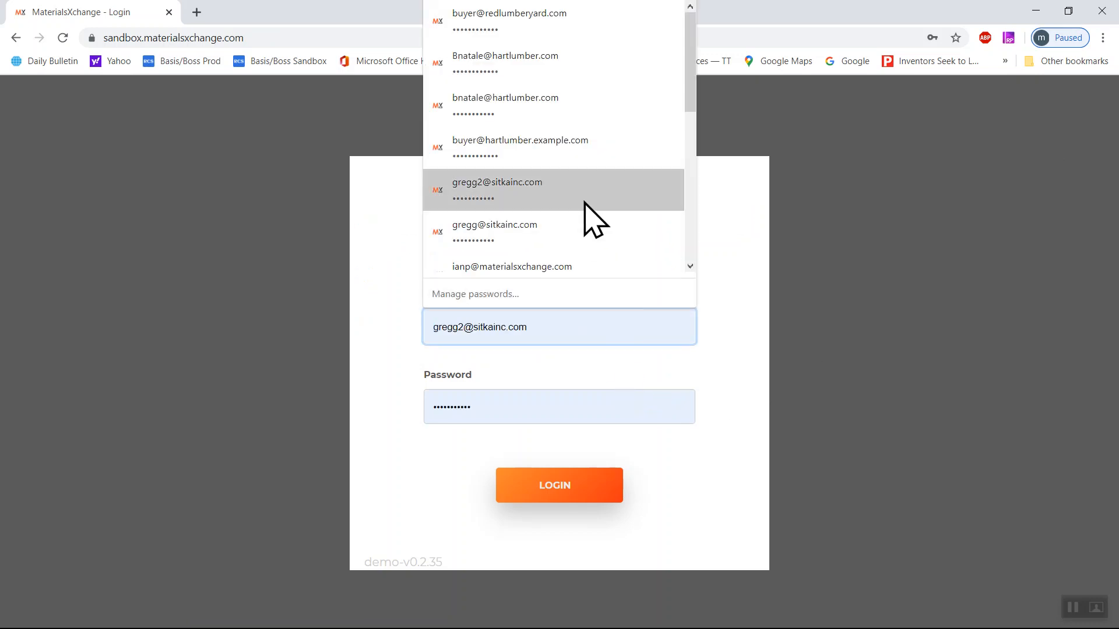
{"action": "scroll", "coordinate": [594, 220], "scroll_direction": "down", "scroll_amount": 5}
{"action": "scroll", "coordinate": [585, 203], "scroll_direction": "down", "scroll_amount": 2}
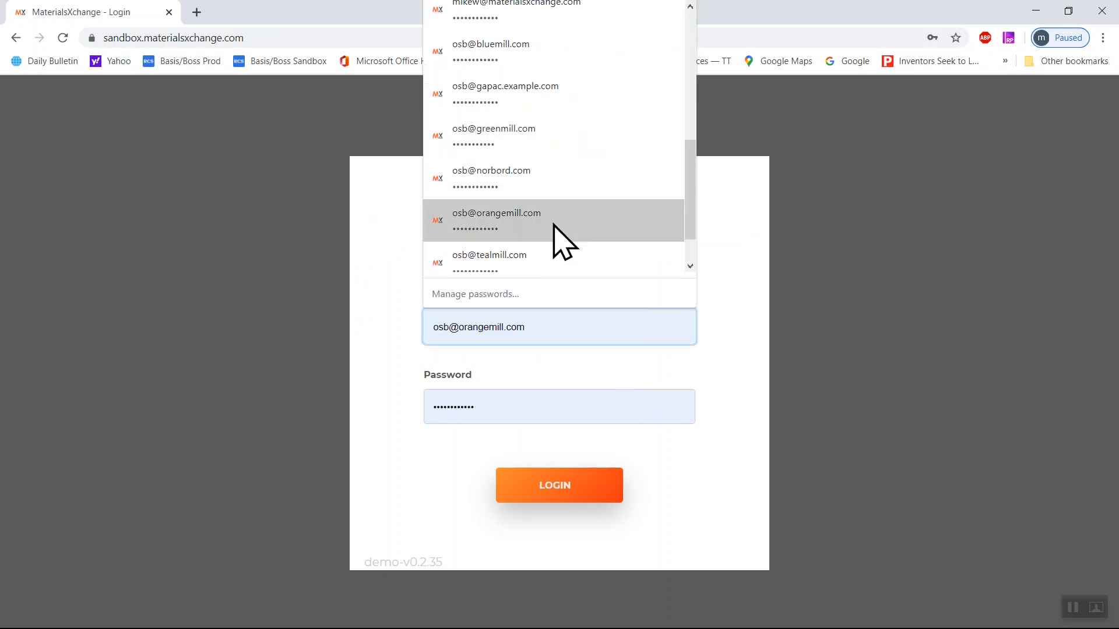
{"action": "scroll", "coordinate": [559, 233], "scroll_direction": "down", "scroll_amount": 1}
{"action": "left_click", "coordinate": [516, 175]}
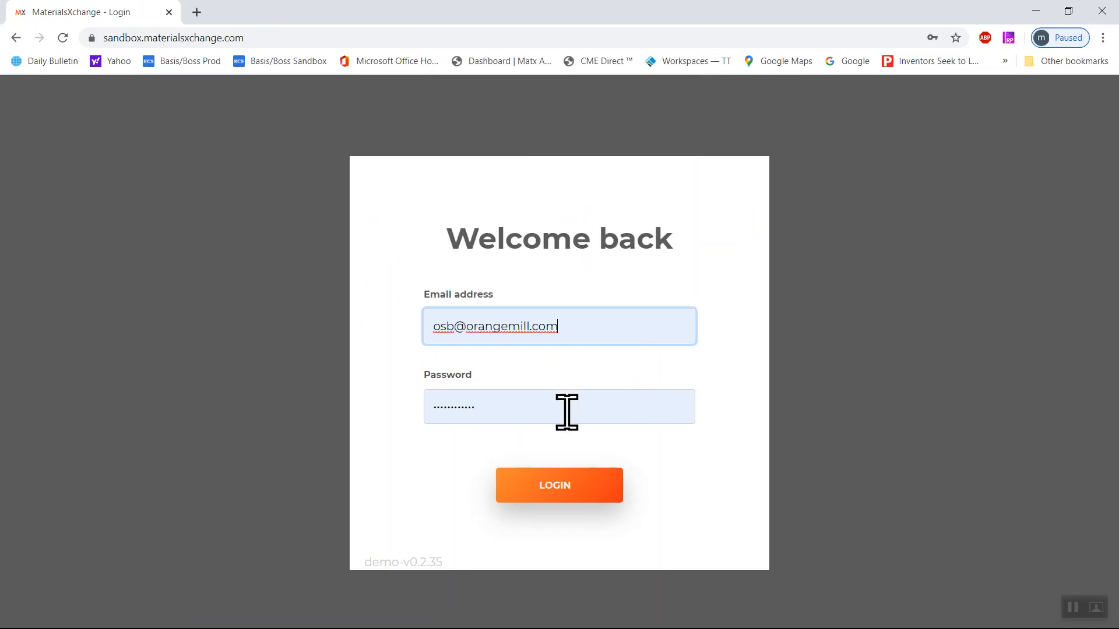
{"action": "left_click", "coordinate": [561, 485]}
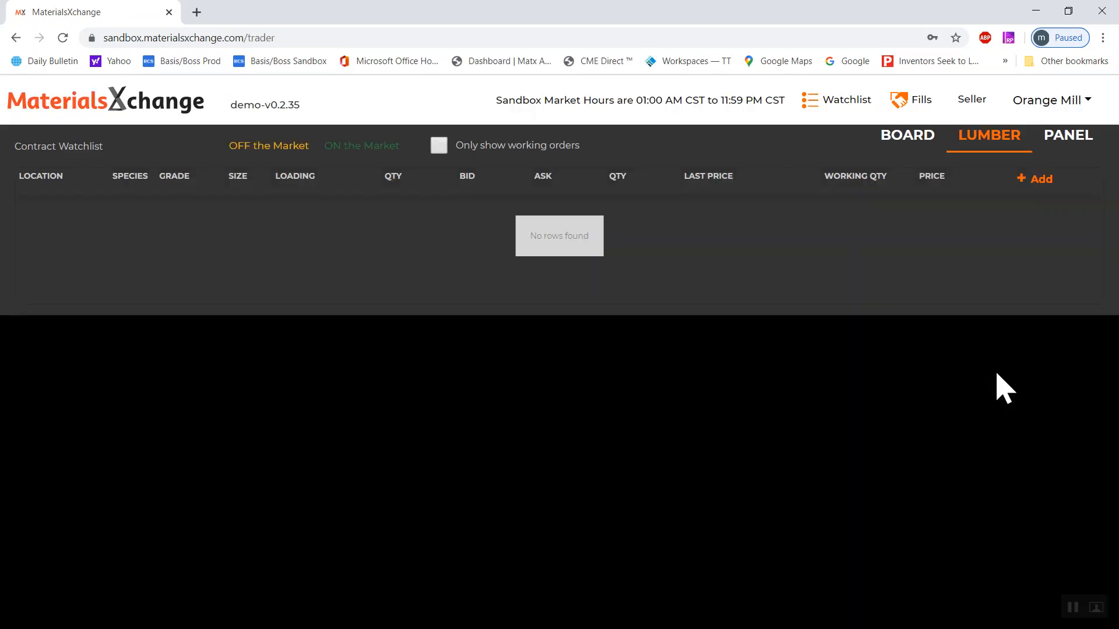
{"action": "left_click", "coordinate": [1061, 138]}
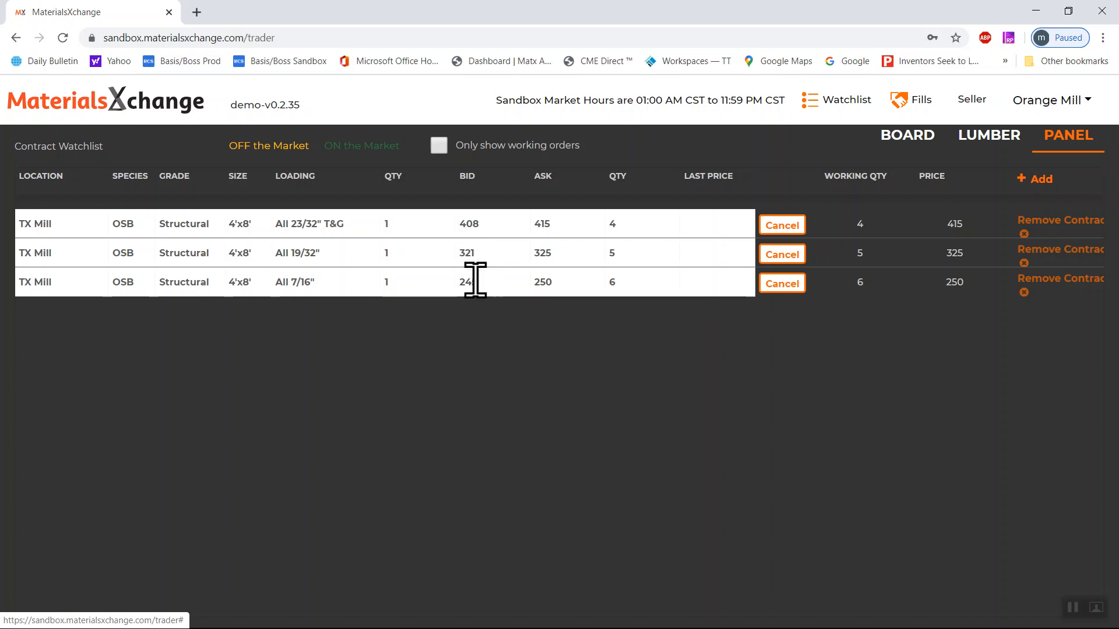
Add a TX Mill OSB Structural 4'x8' contract with All 1/2" loading to the Panel contract watchlist
{"action": "left_click", "coordinate": [1039, 182]}
{"action": "left_click", "coordinate": [102, 189]}
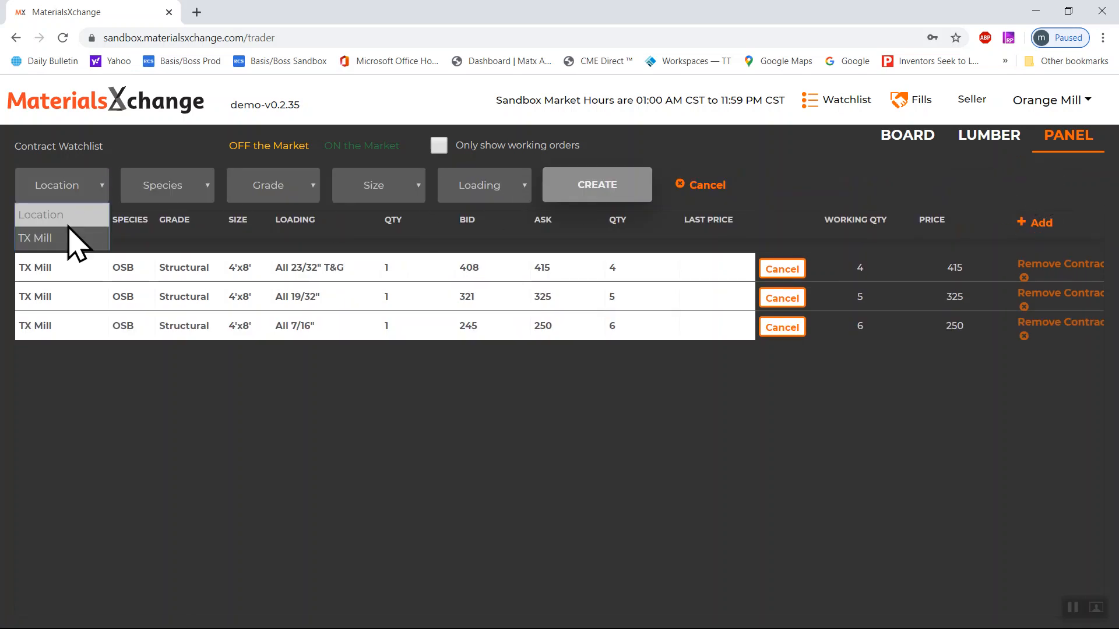
{"action": "left_click", "coordinate": [74, 240]}
{"action": "left_click", "coordinate": [171, 194]}
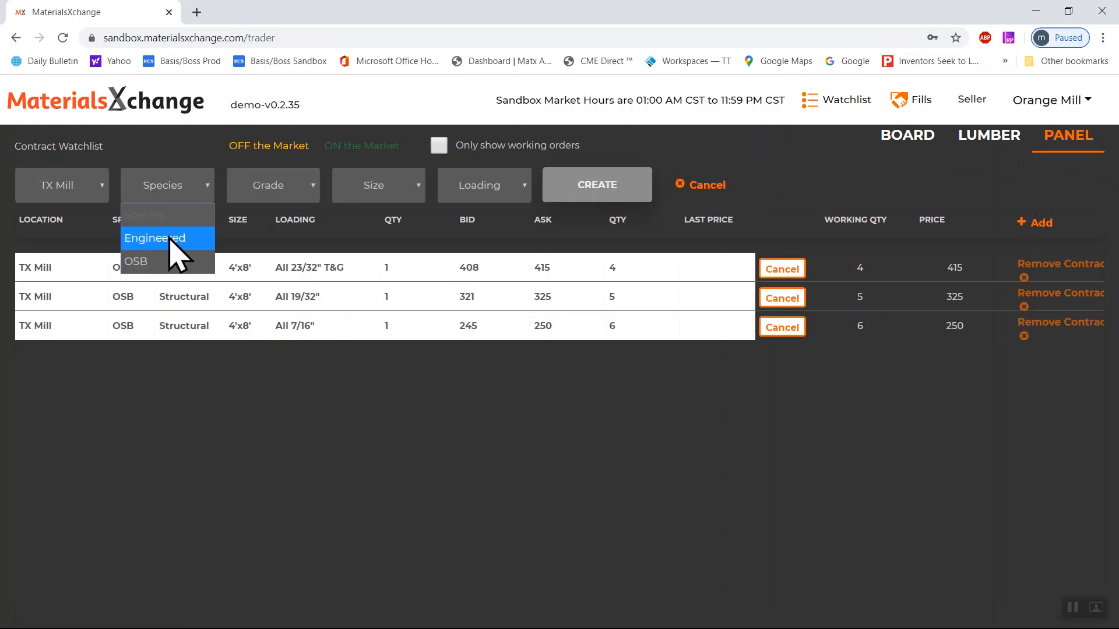
{"action": "left_click", "coordinate": [166, 262]}
{"action": "left_click", "coordinate": [282, 192]}
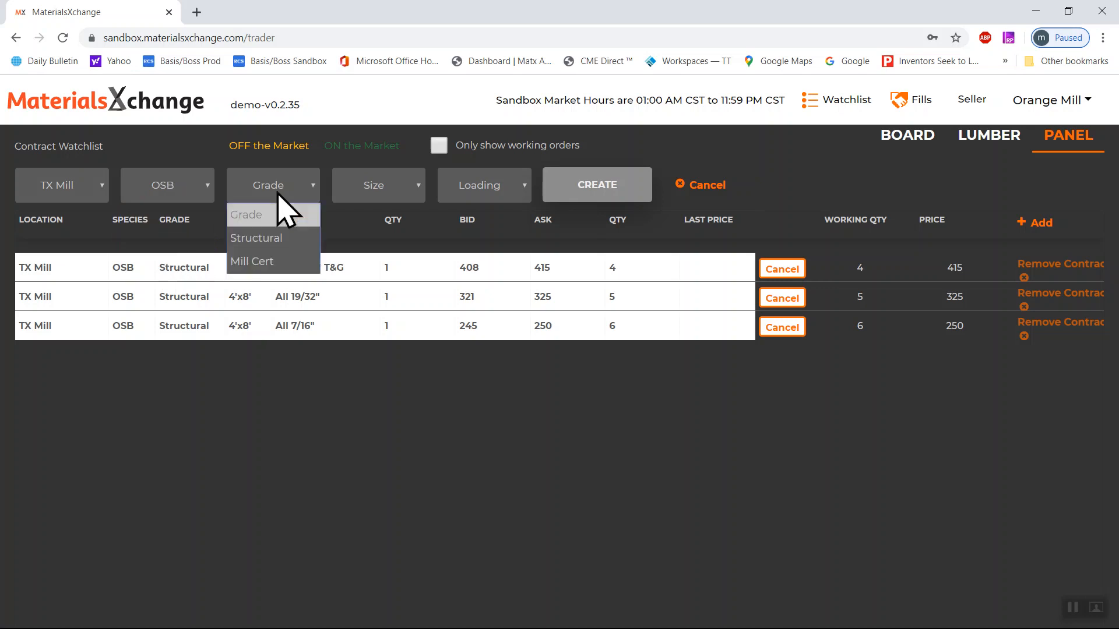
{"action": "left_click", "coordinate": [312, 239]}
{"action": "left_click", "coordinate": [385, 195]}
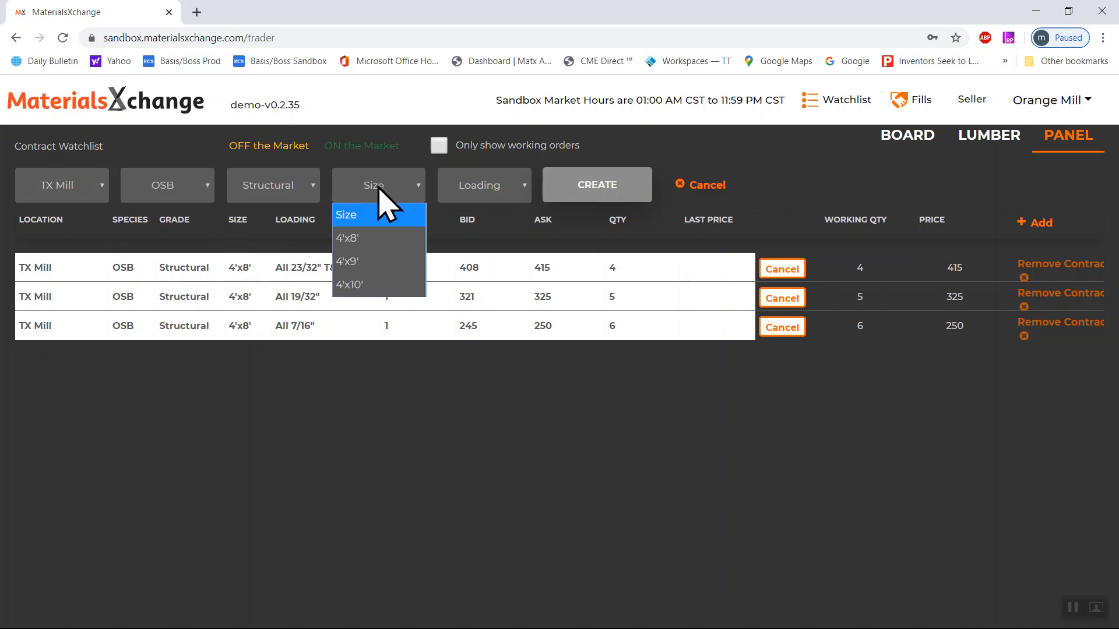
{"action": "left_click", "coordinate": [383, 237]}
{"action": "left_click", "coordinate": [492, 197]}
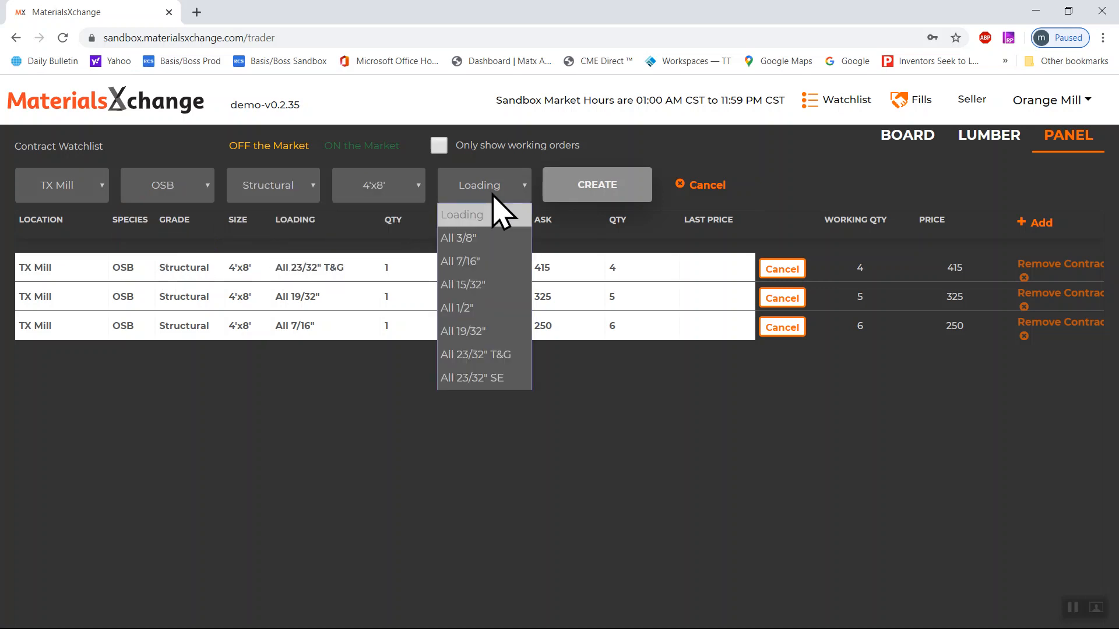
{"action": "left_click", "coordinate": [495, 307]}
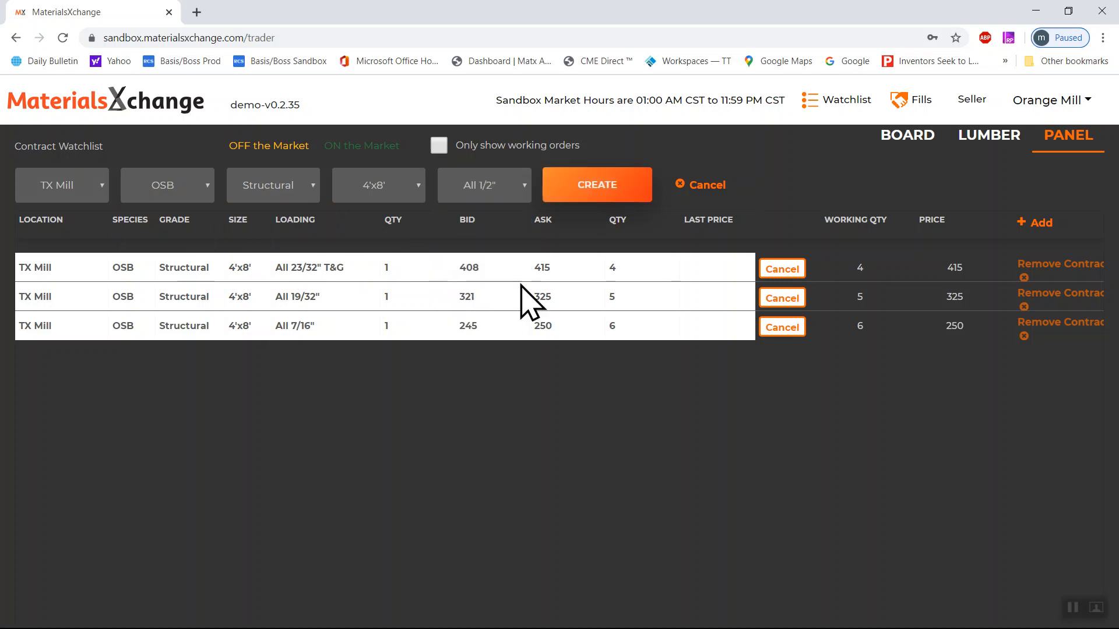
{"action": "left_click", "coordinate": [579, 184]}
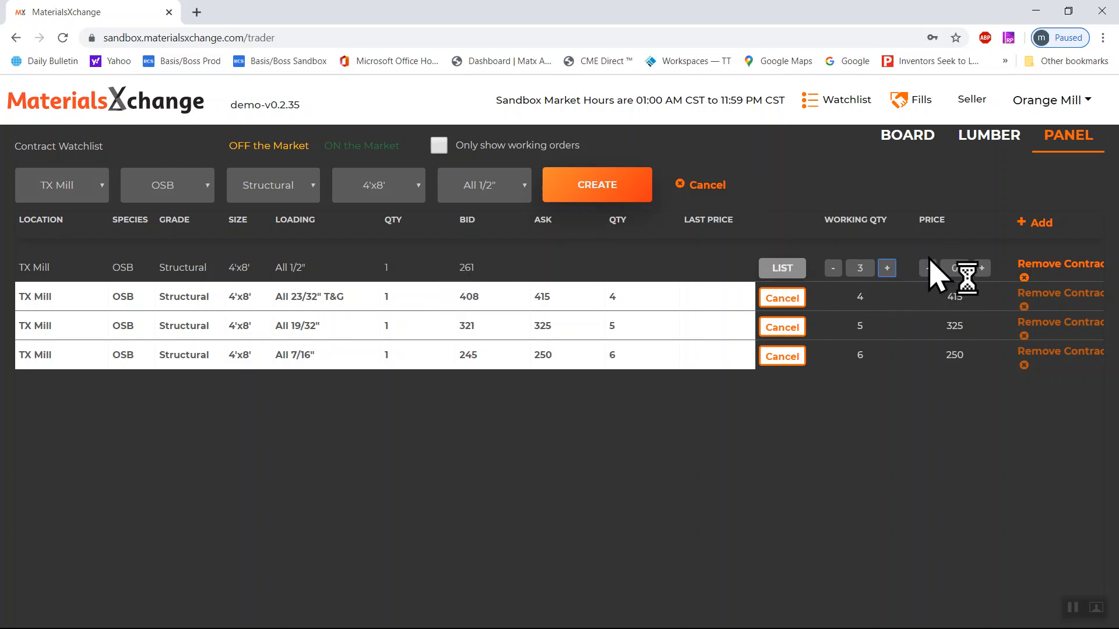
List quantity 3 of the All 1/2" contract at a price of 261, place the order, and view the mill's filled orders
{"action": "left_click", "coordinate": [953, 267]}
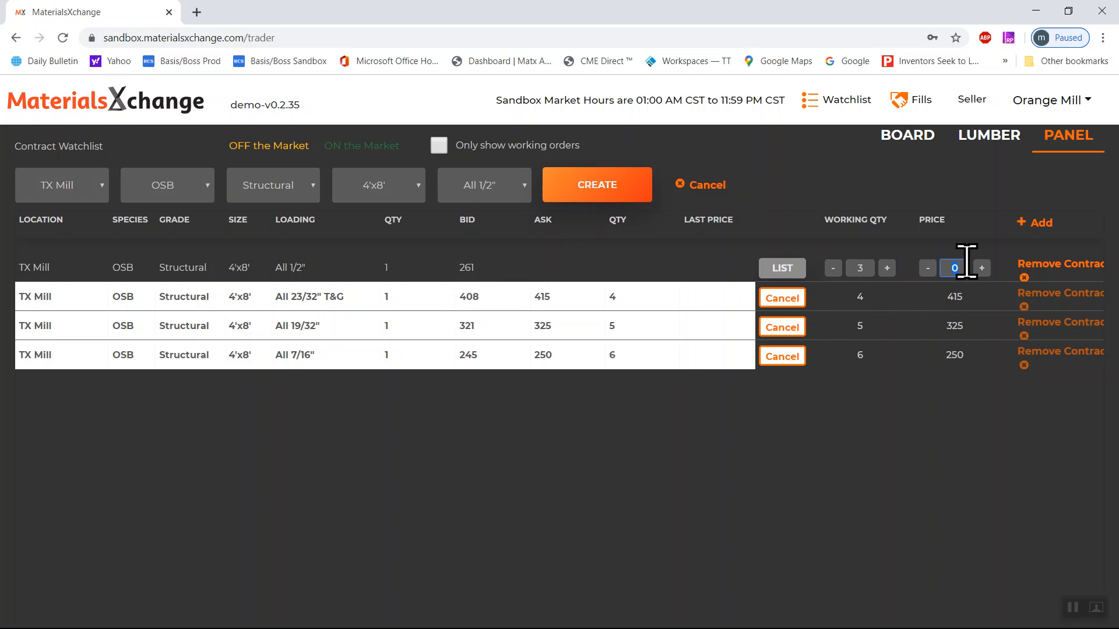
{"action": "left_click", "coordinate": [785, 269]}
{"action": "left_click", "coordinate": [482, 311]}
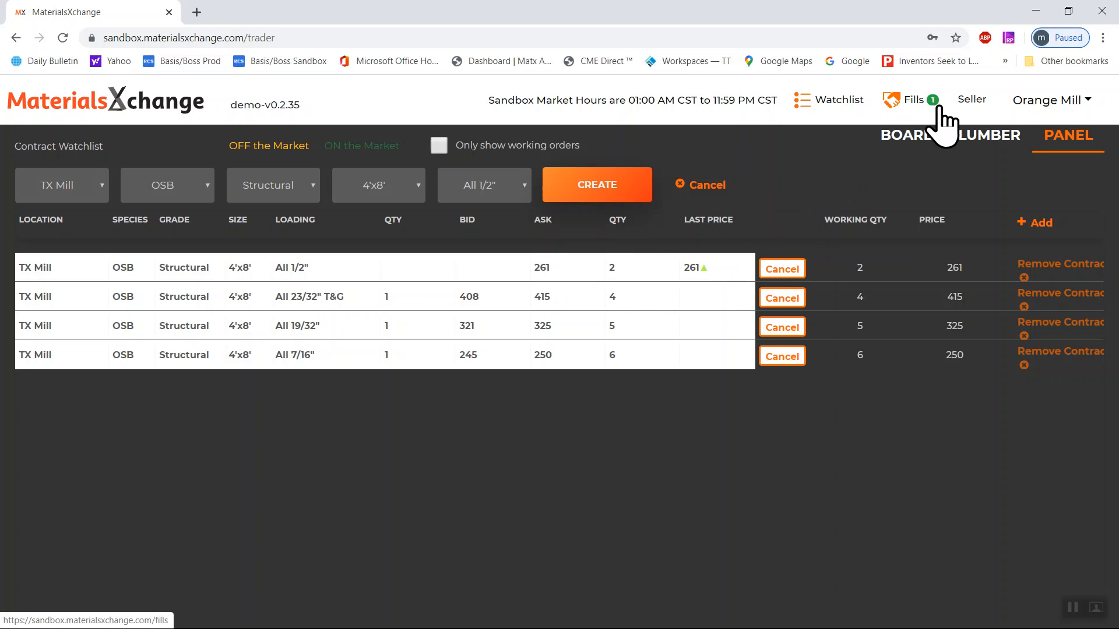
{"action": "left_click", "coordinate": [909, 105]}
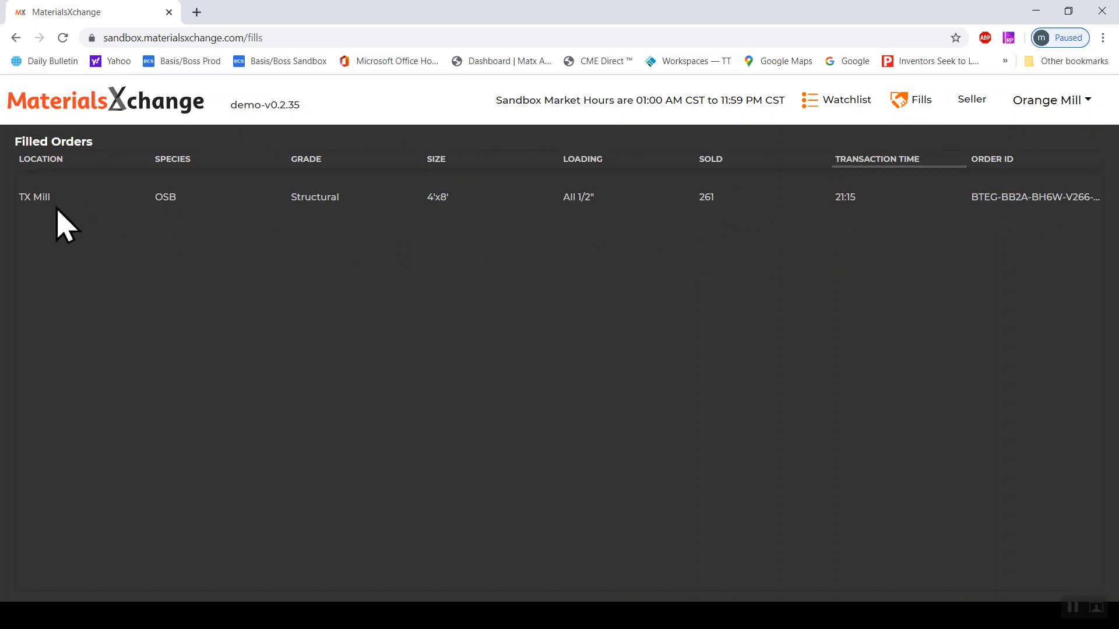
Switch from Orange Mill to the Red Lumberyard account with the buyer's saved e-mail and password, and show the Panel contract watchlist
{"action": "left_click", "coordinate": [1044, 105]}
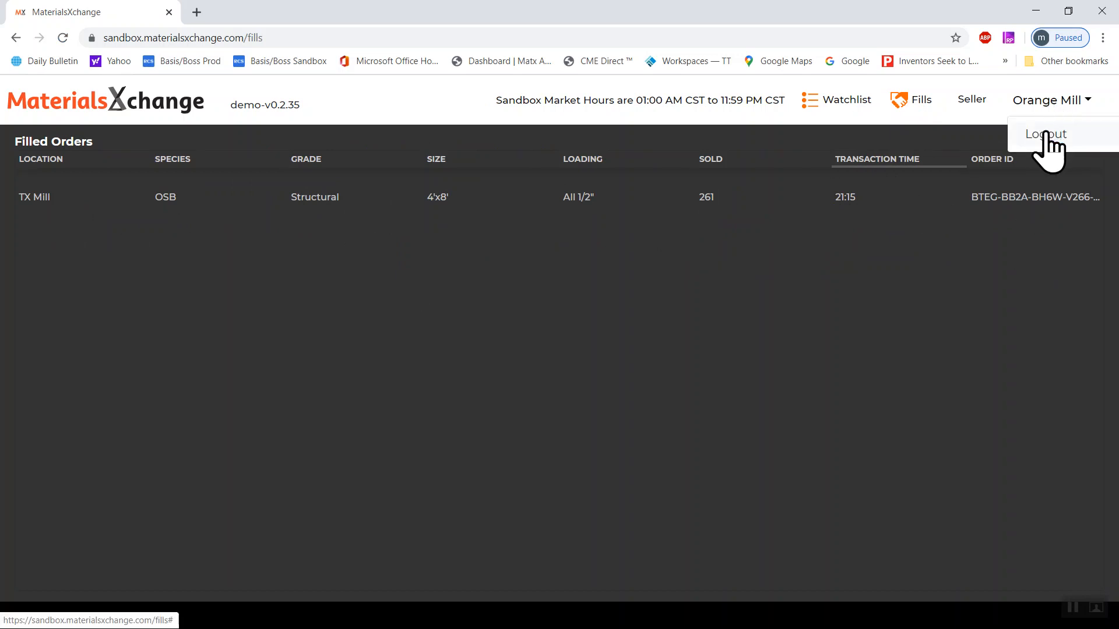
{"action": "left_click", "coordinate": [1045, 135]}
{"action": "left_click", "coordinate": [570, 327]}
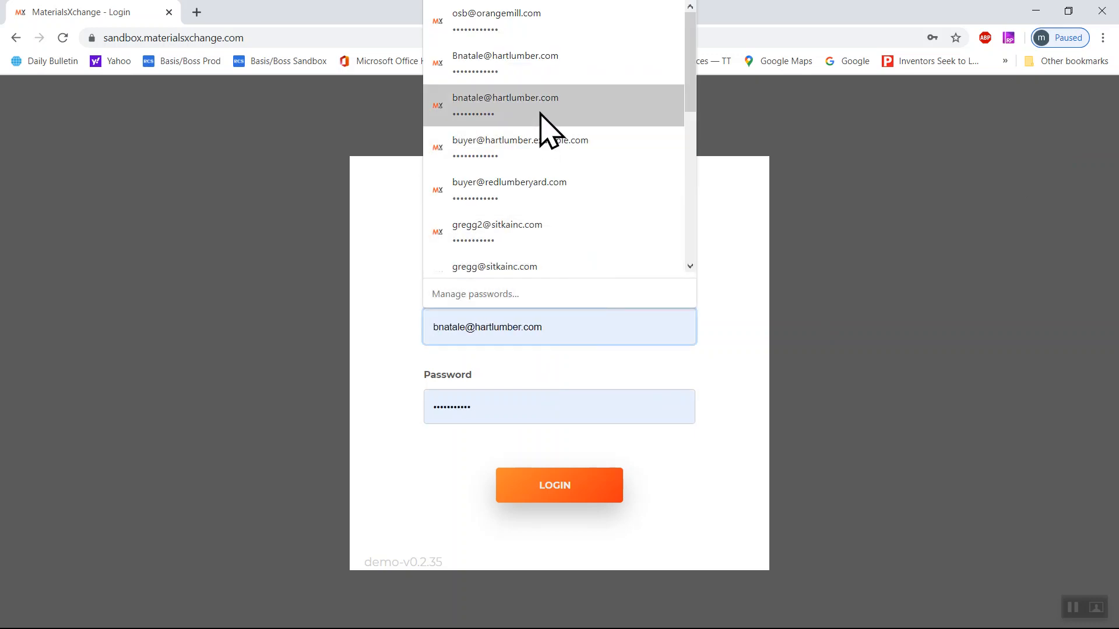
{"action": "scroll", "coordinate": [551, 129], "scroll_direction": "down", "scroll_amount": 7}
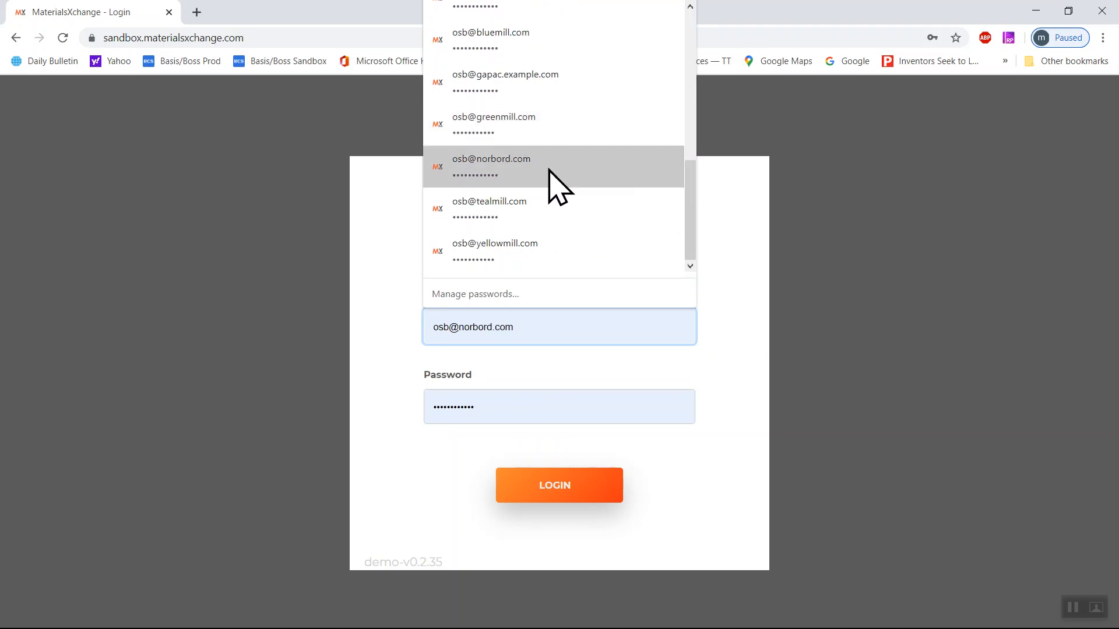
{"action": "scroll", "coordinate": [549, 187], "scroll_direction": "up", "scroll_amount": 2}
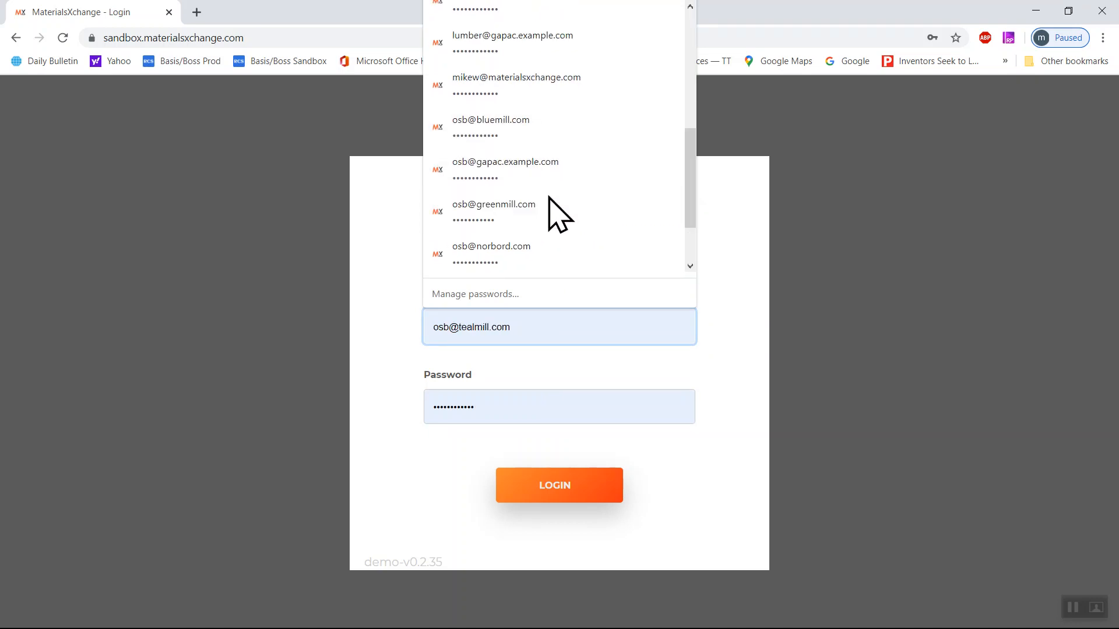
{"action": "scroll", "coordinate": [549, 196], "scroll_direction": "up", "scroll_amount": 4}
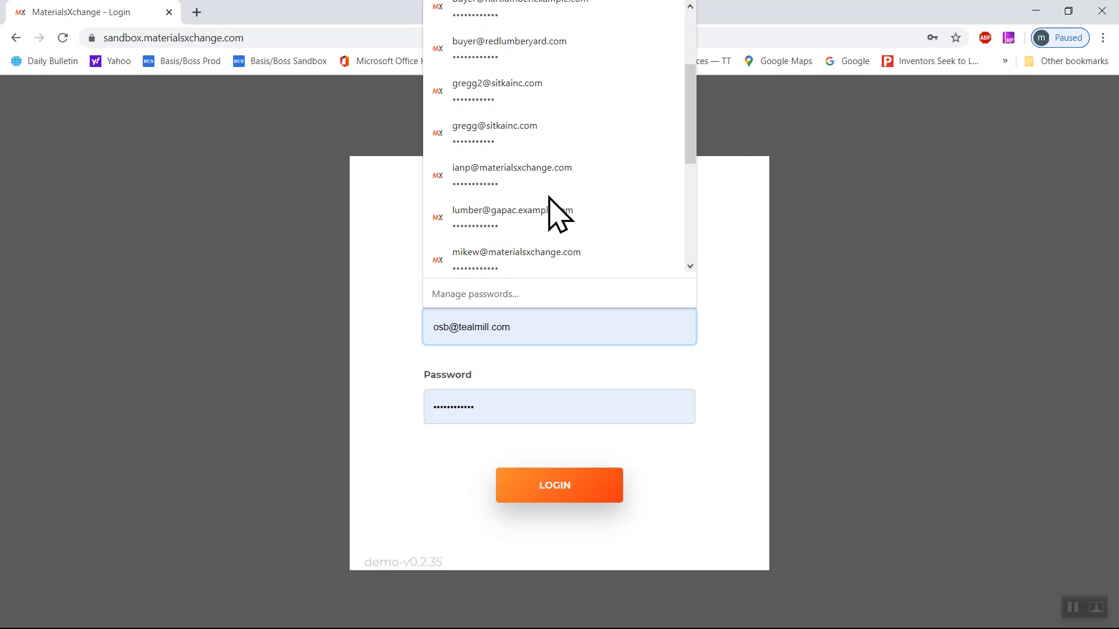
{"action": "left_click", "coordinate": [513, 50]}
{"action": "left_click", "coordinate": [577, 487]}
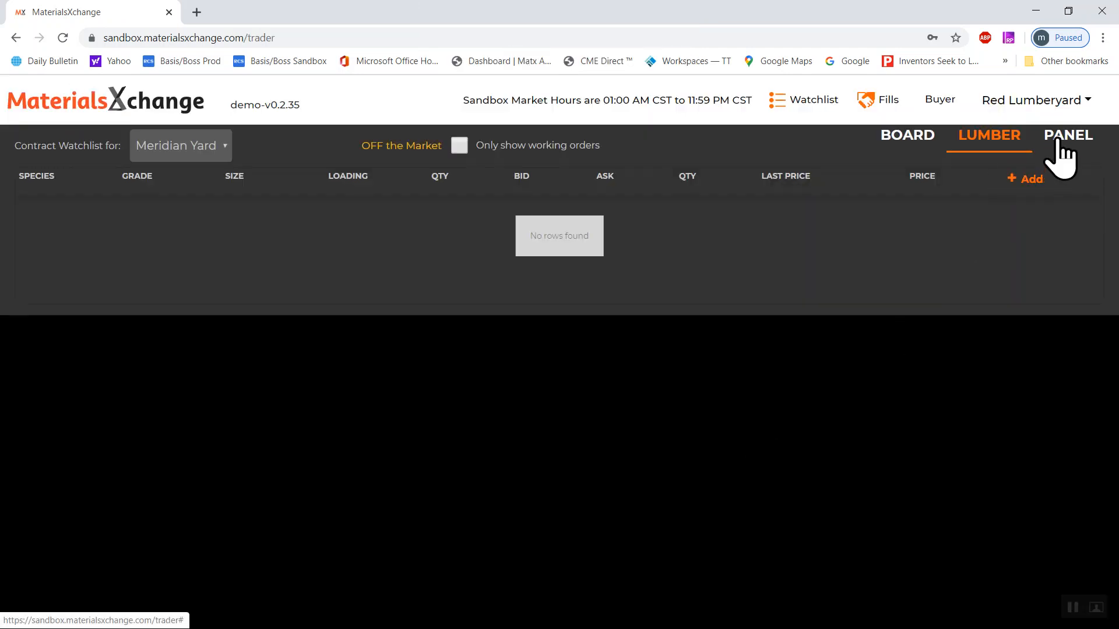
{"action": "left_click", "coordinate": [1058, 141]}
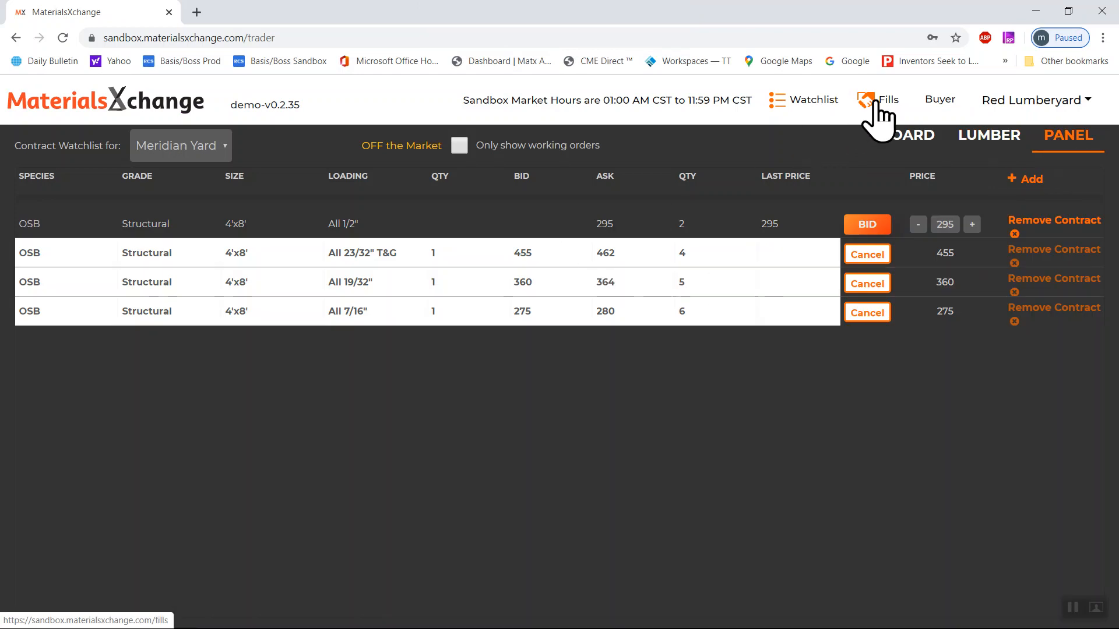
Review the lumberyard's filled orders and return to the Panel contract watchlist
{"action": "left_click", "coordinate": [876, 111]}
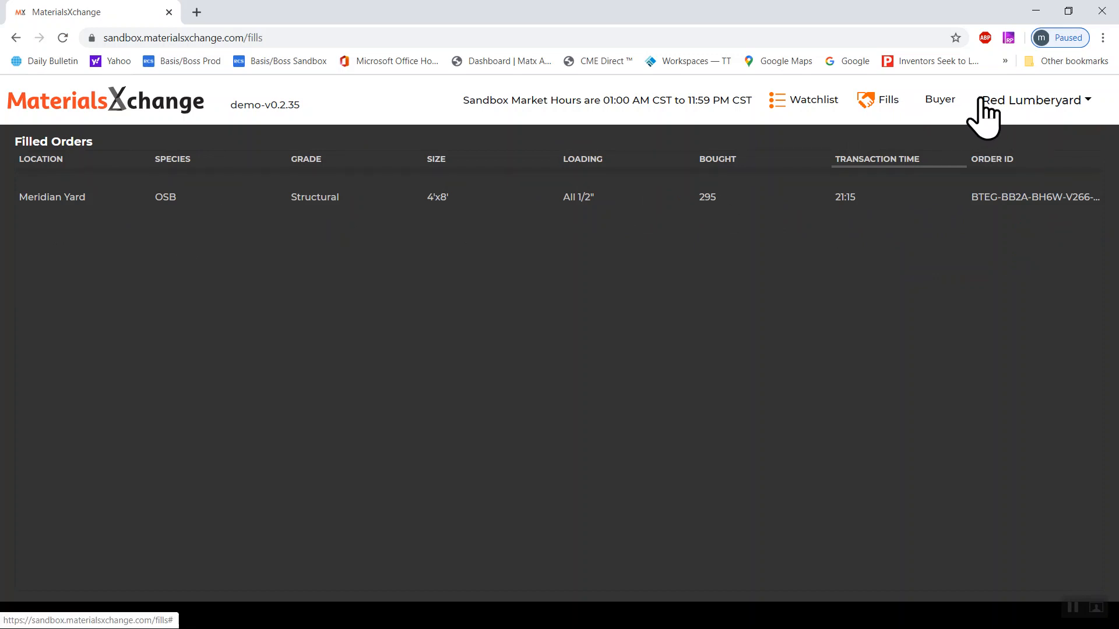
{"action": "left_click", "coordinate": [802, 111]}
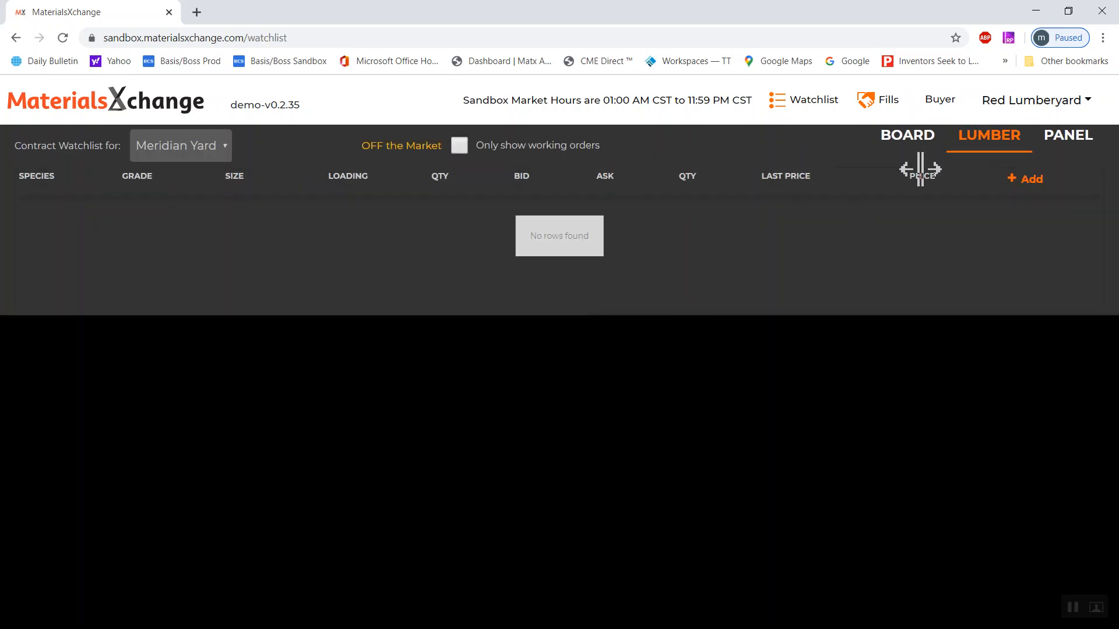
{"action": "left_click", "coordinate": [1063, 145]}
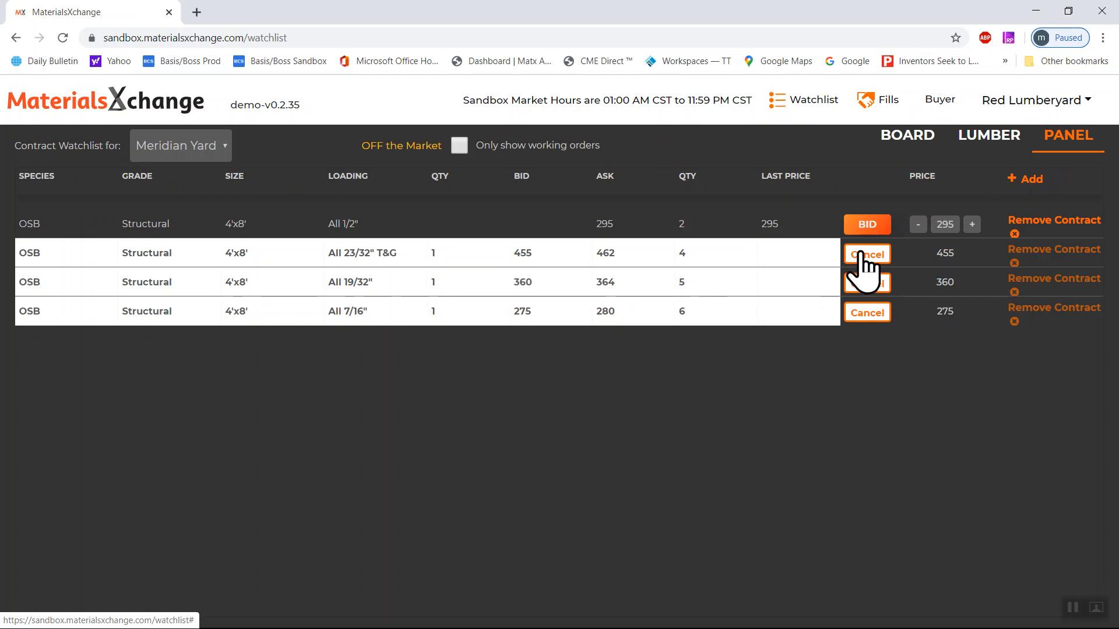
Cancel the working bid on the All 23/32" T&G contract, bid 462 instead, and place the order
{"action": "left_click", "coordinate": [866, 257]}
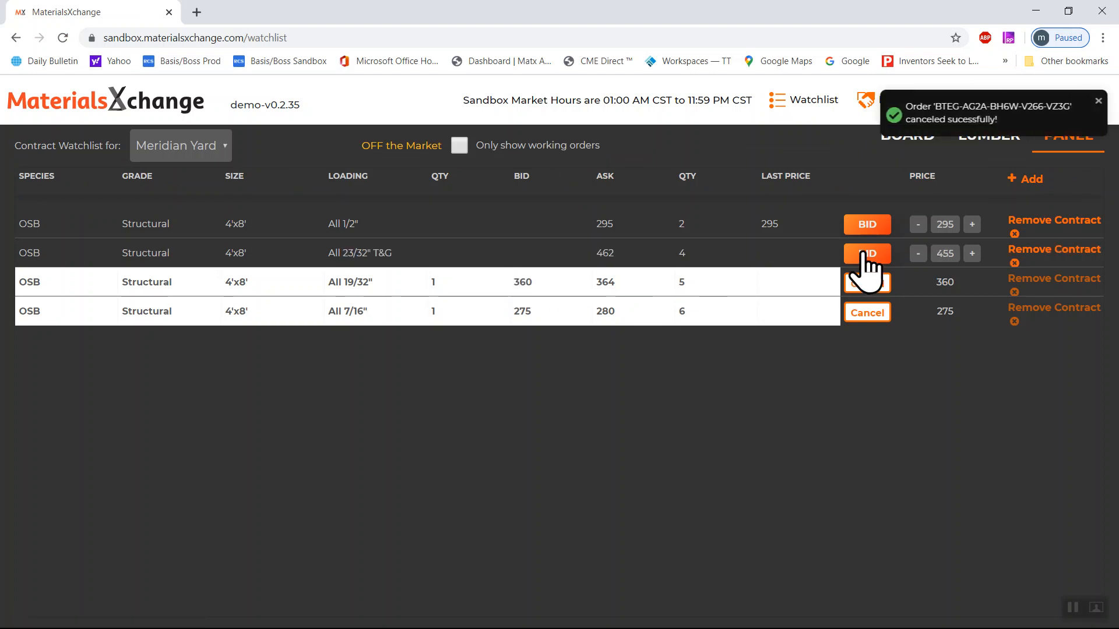
{"action": "left_click", "coordinate": [971, 254]}
{"action": "left_click", "coordinate": [971, 254]}
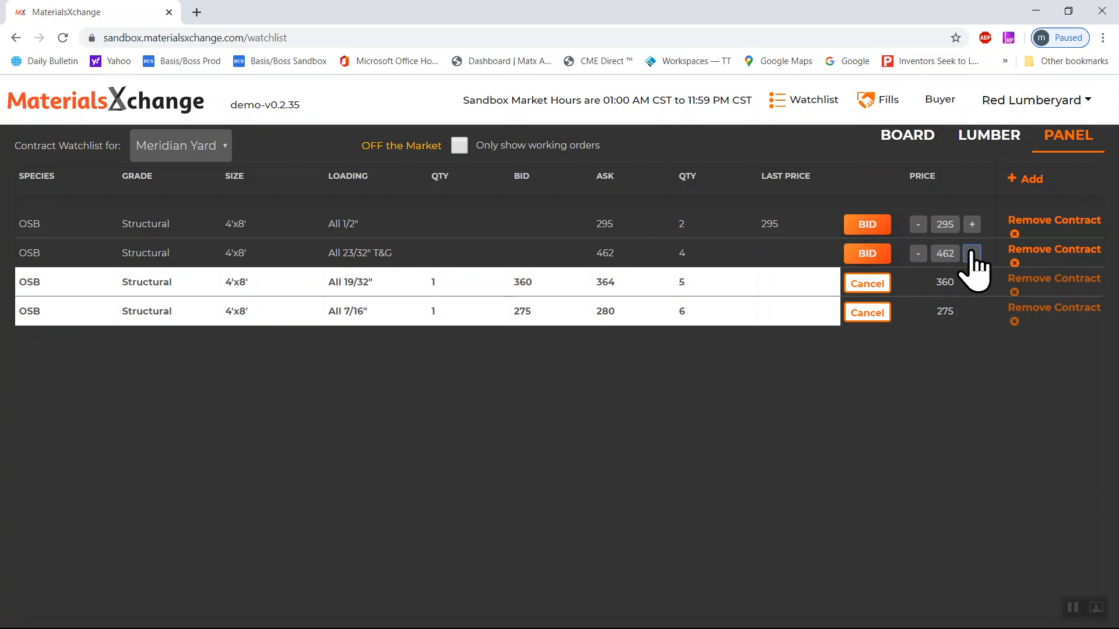
{"action": "left_click", "coordinate": [867, 254]}
{"action": "left_click", "coordinate": [480, 307]}
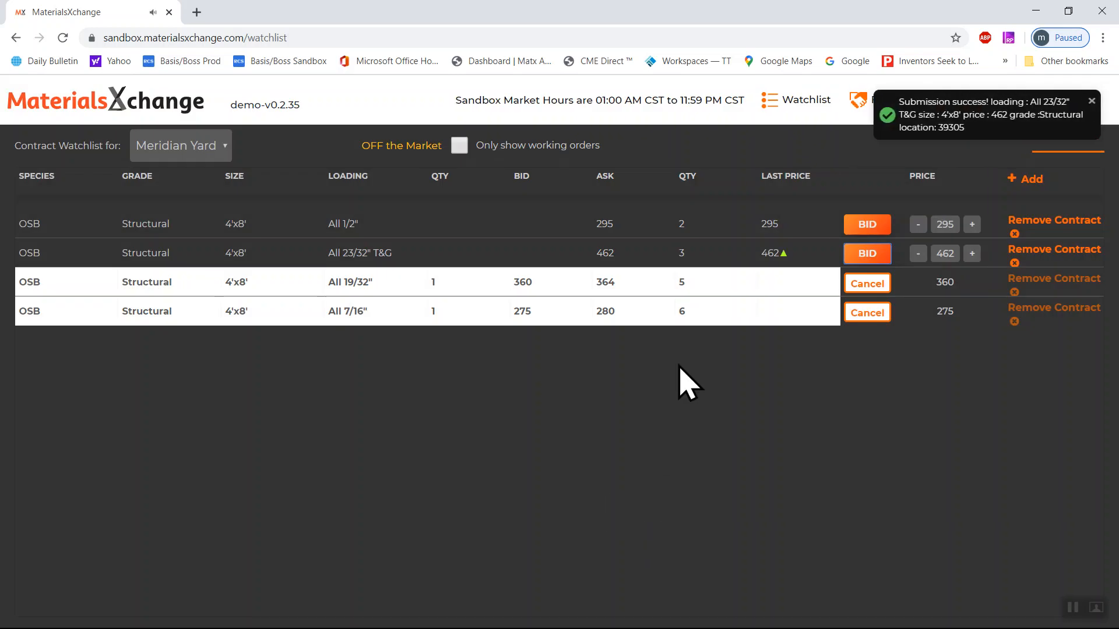